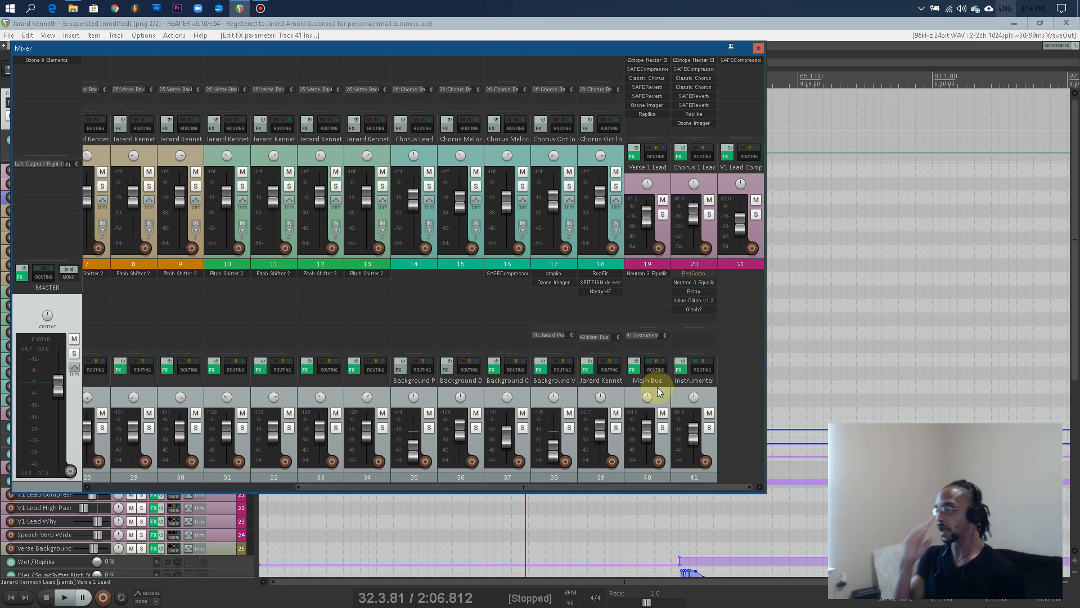
Step: Play back the full mix from the current position to hear the vocals against the instrumental, and stop playback
left_click(709, 428)
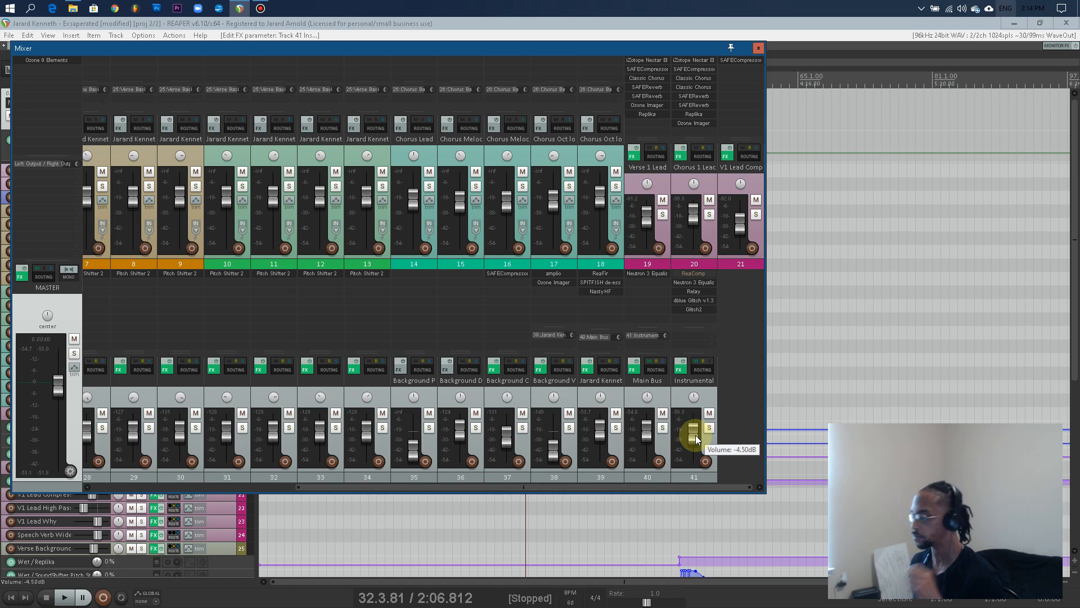
left_click(65, 597)
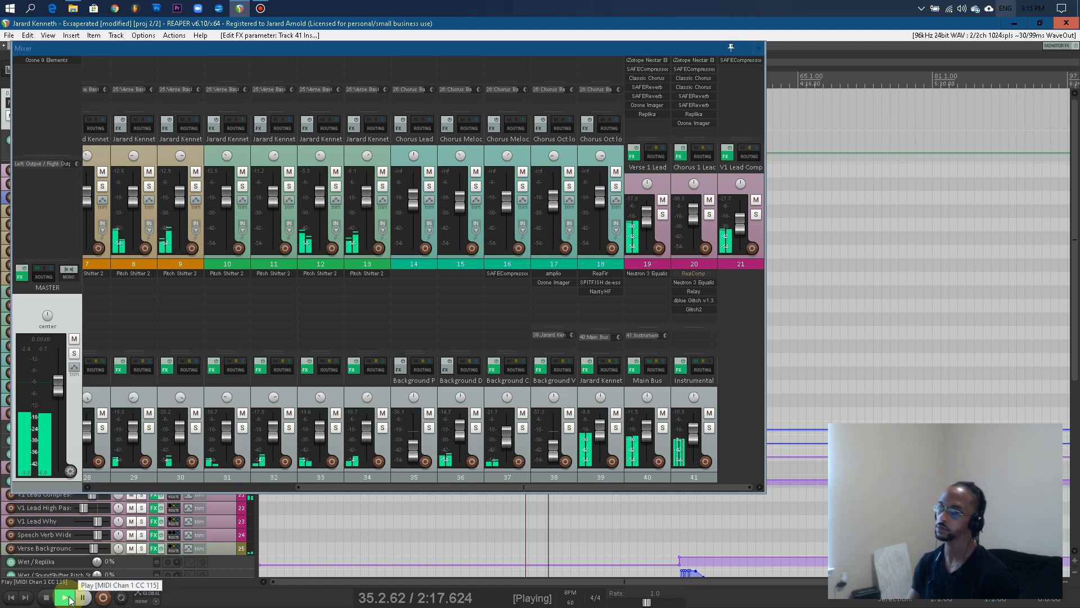
left_click(47, 598)
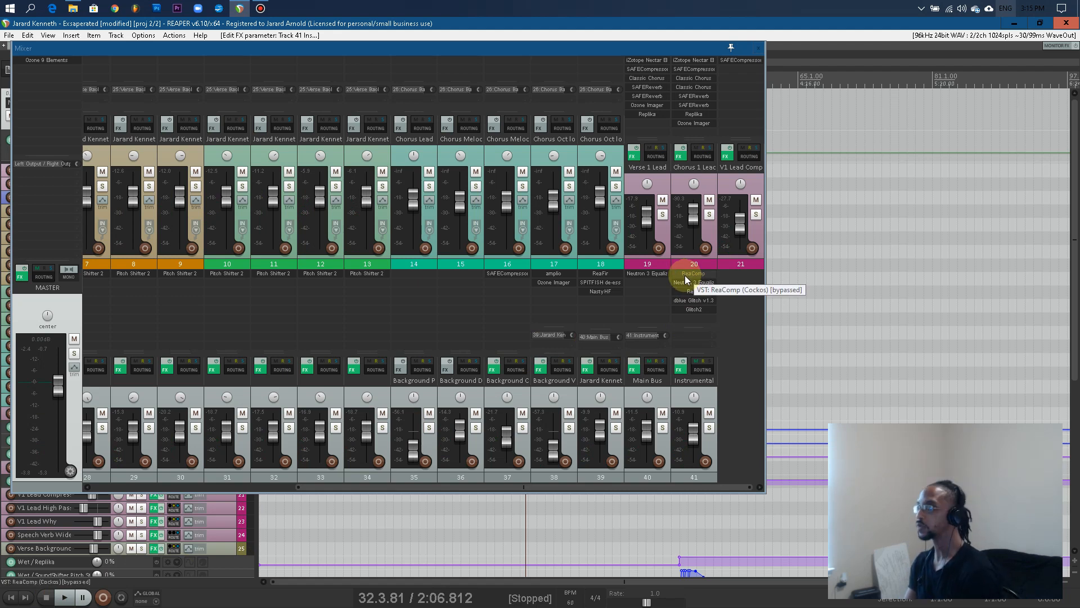
Step: Remove the existing send from the Main Bus track to the Instrumental track
right_click(647, 363)
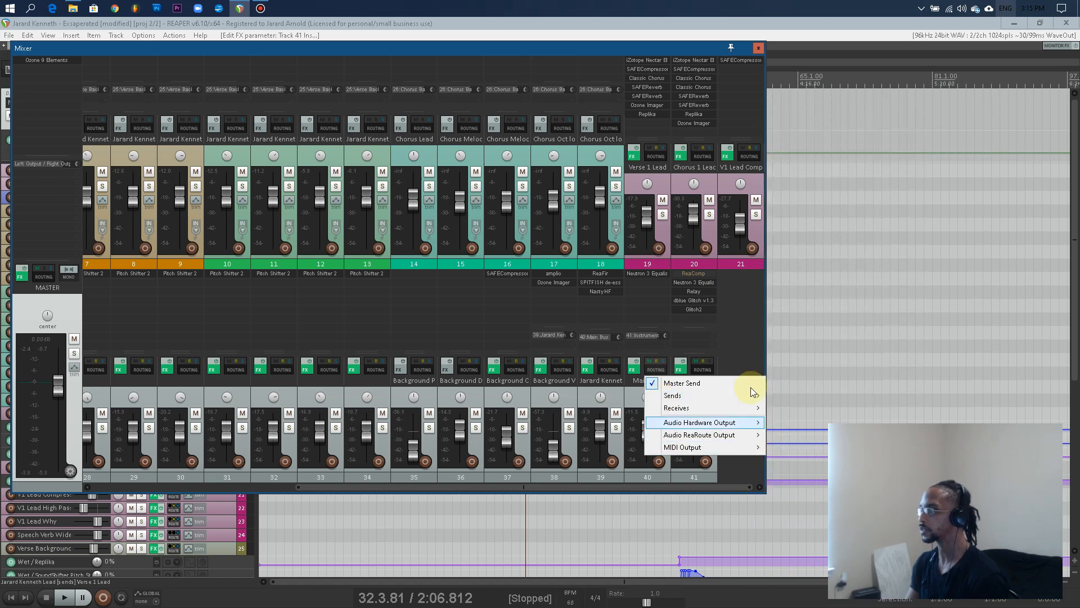
mouse_move(751, 395)
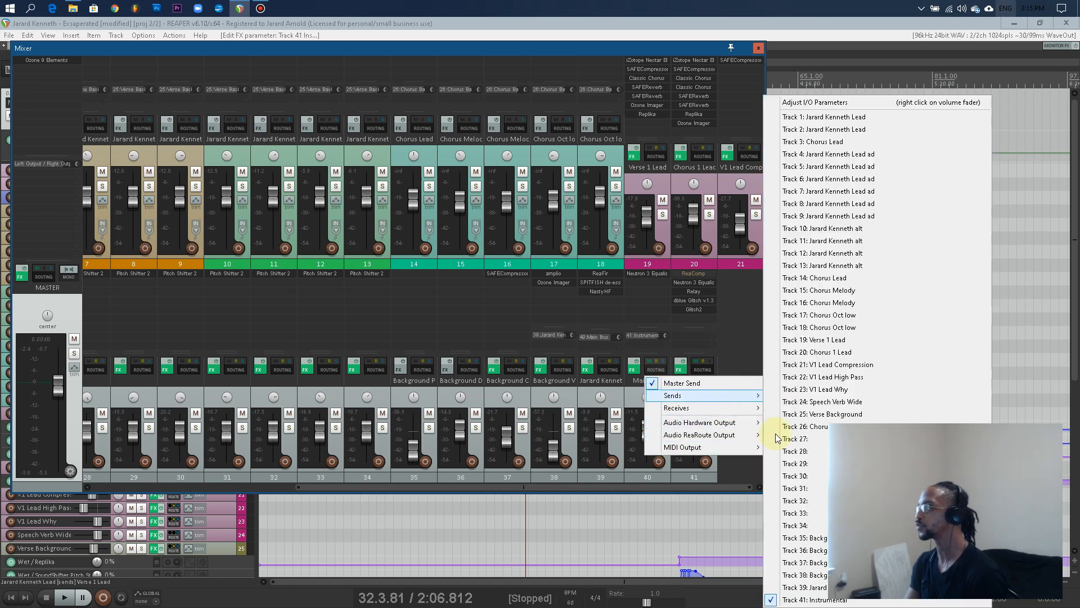
left_click(772, 599)
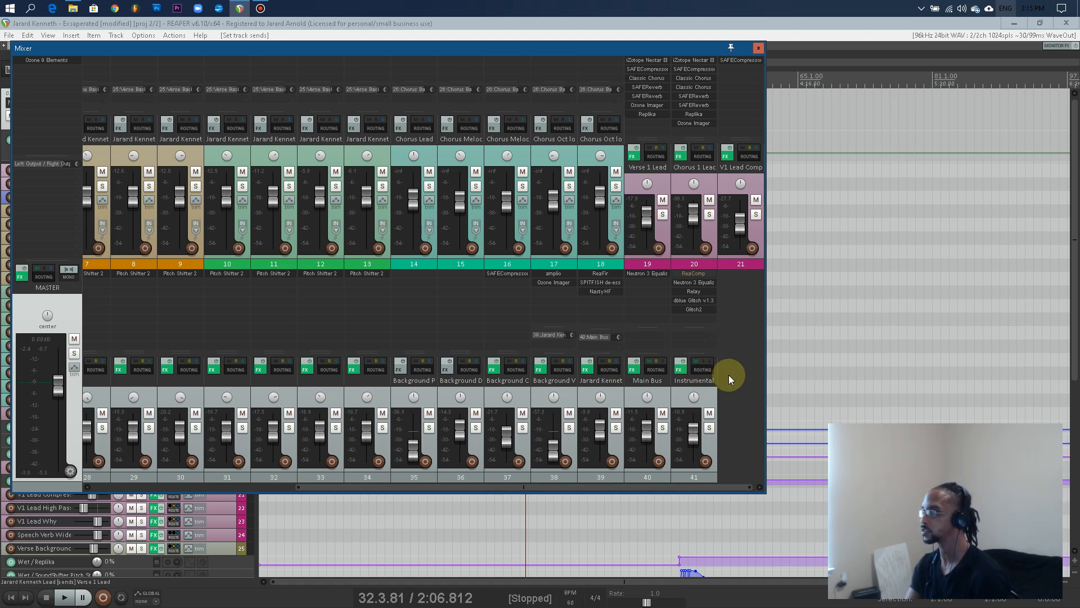
Step: Create a Pre-Fader (Post-FX) send from the Main Bus to the Instrumental track, routing audio 1/2 to channels 3/4
left_click_drag(699, 369, 618, 319)
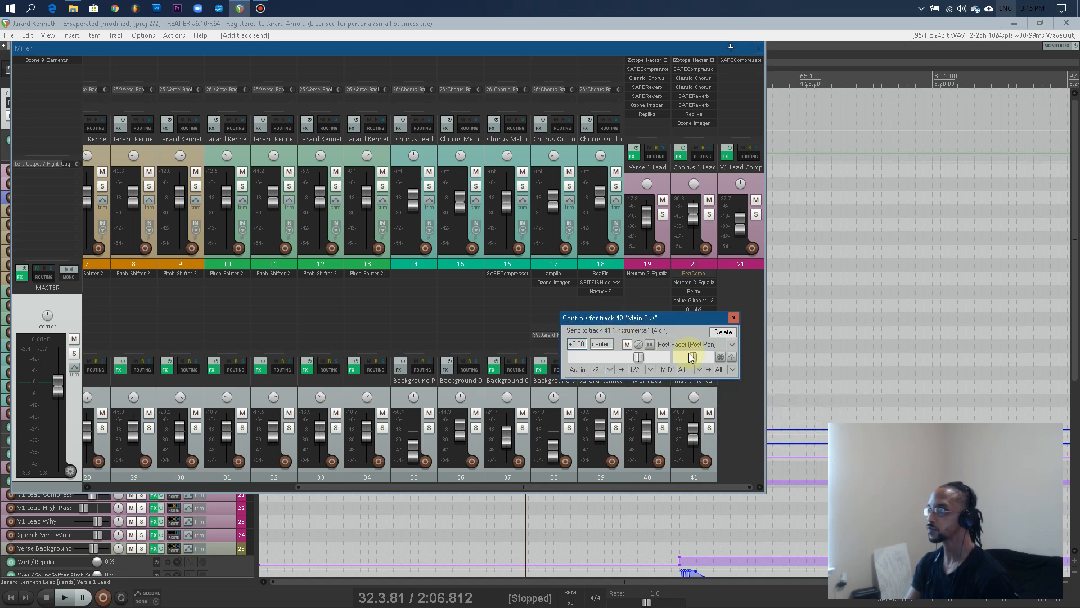
left_click(693, 343)
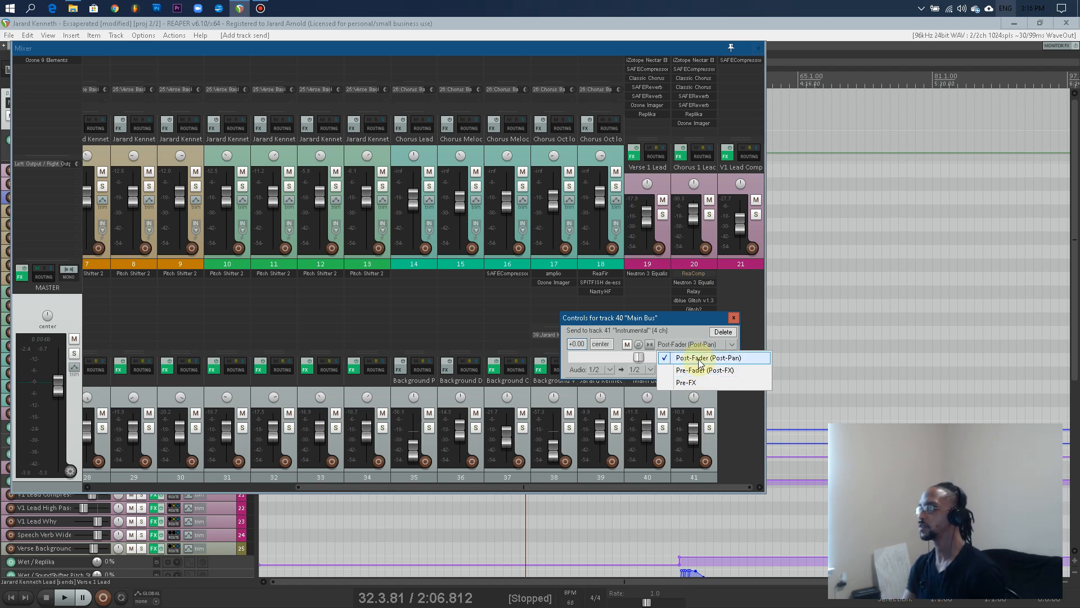
left_click(700, 369)
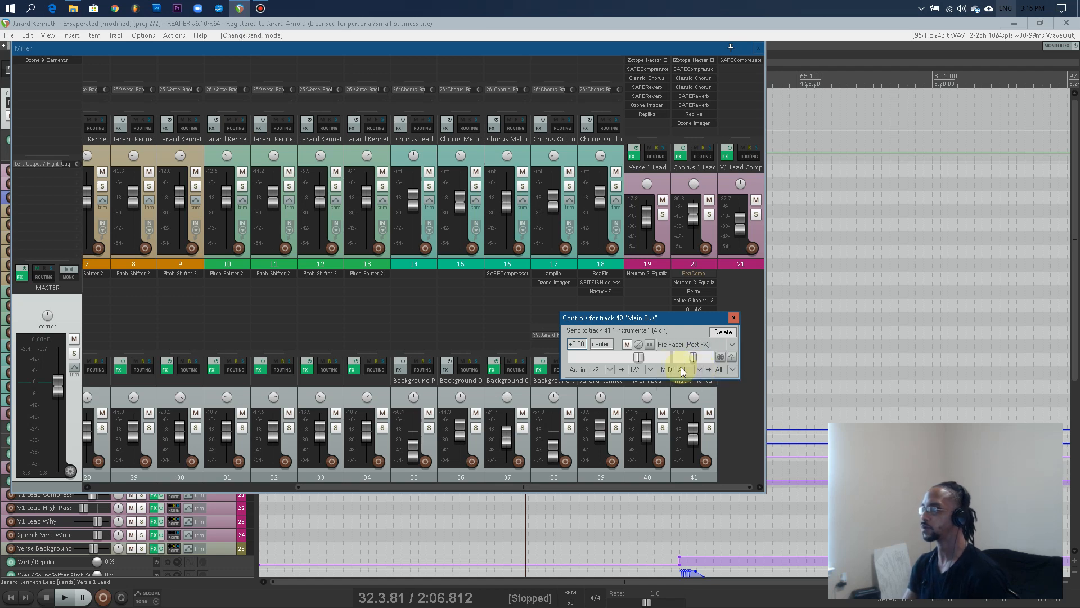
left_click(650, 369)
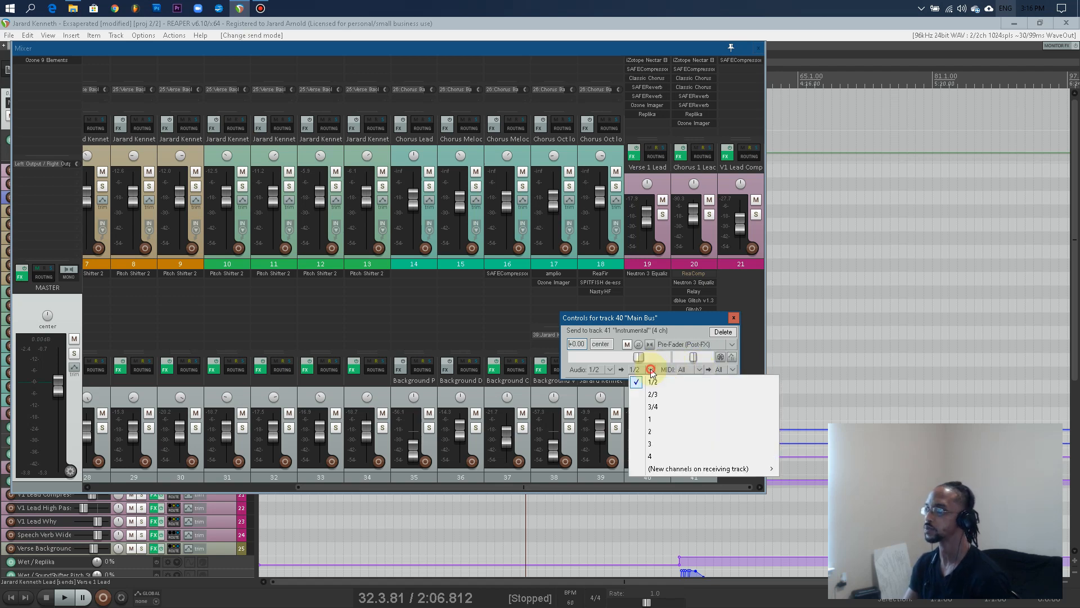
left_click(648, 409)
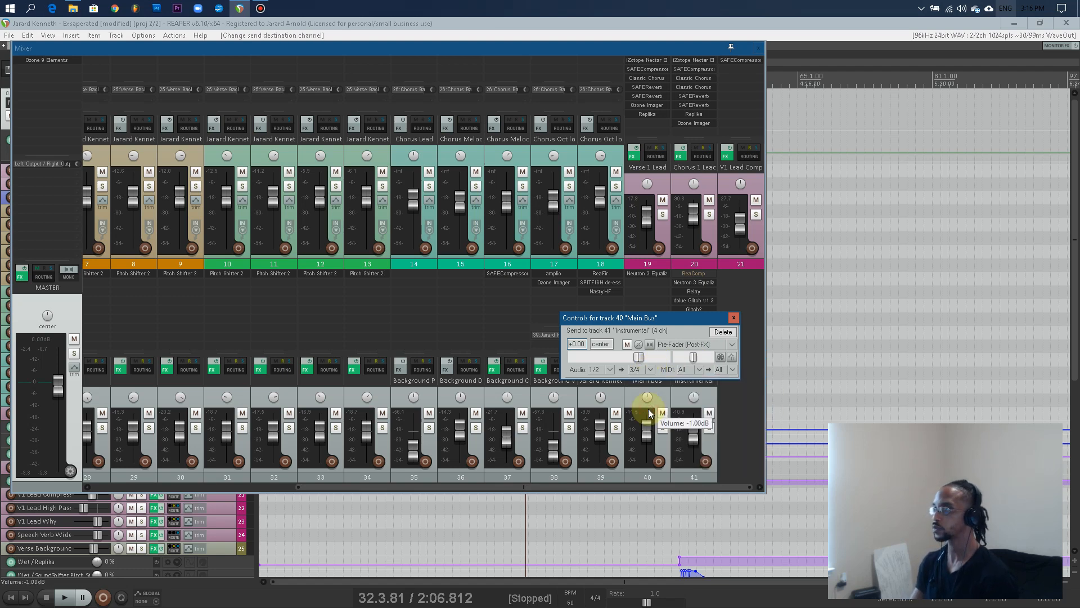
left_click(734, 318)
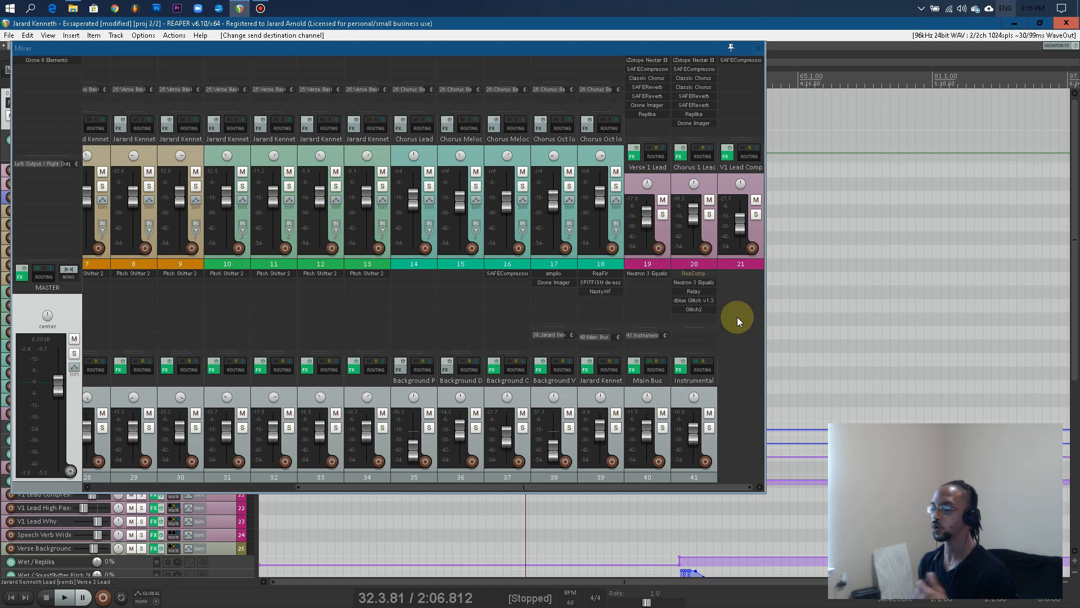
Step: Set the detector input of the Instrumental track's ReaComp to Auxiliary Input L+R
left_click(710, 277)
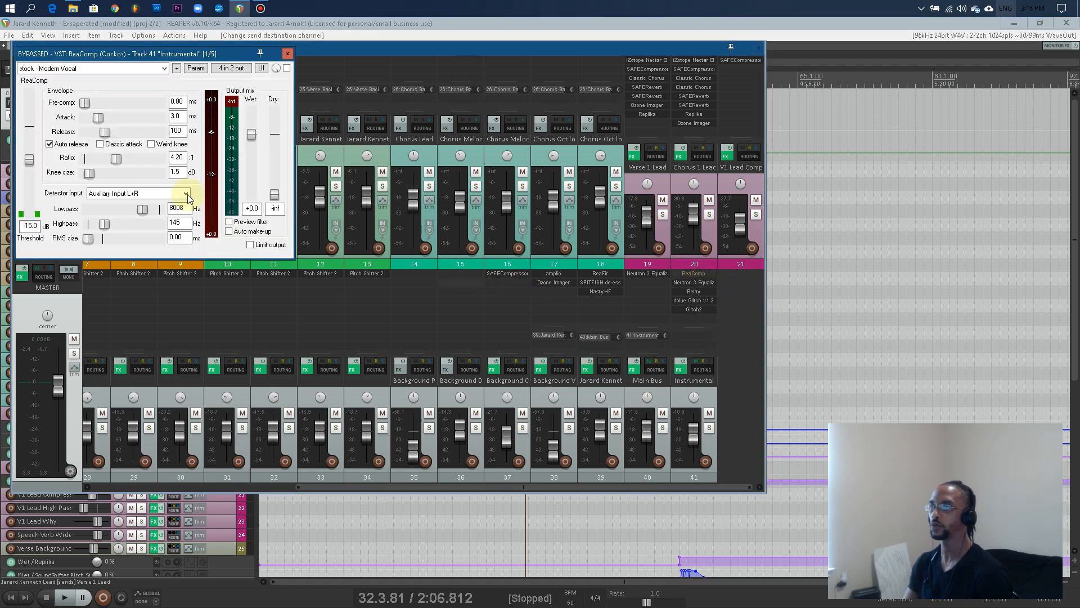
left_click(186, 194)
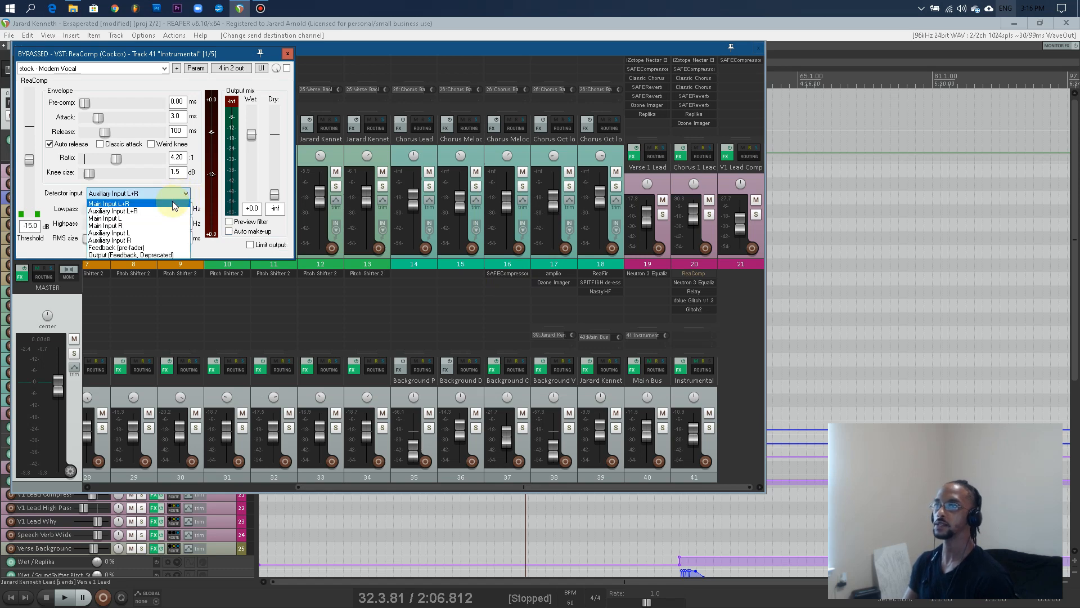
left_click(173, 203)
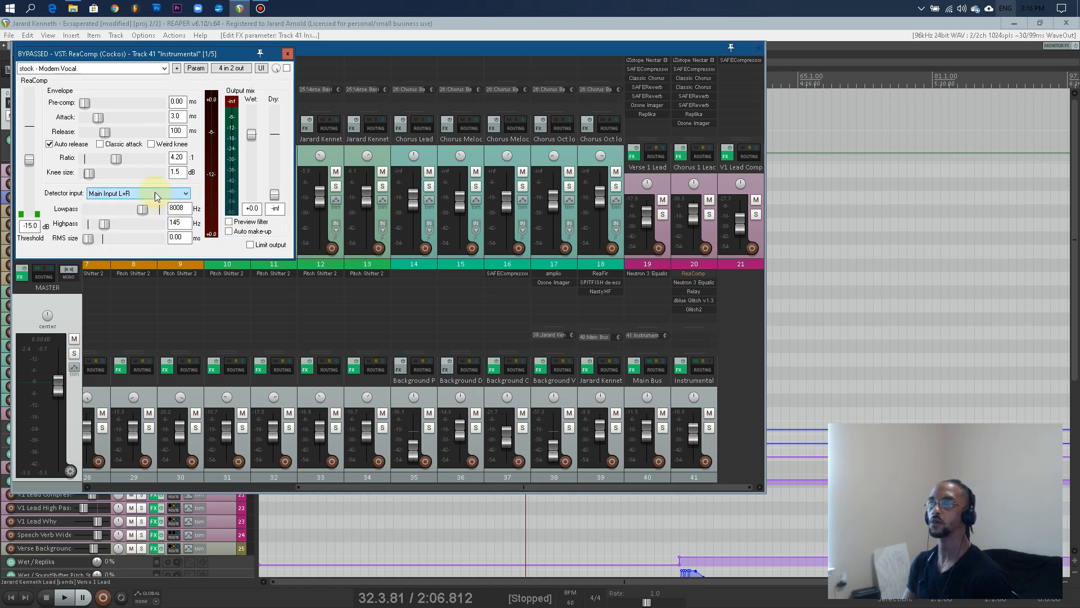
left_click(109, 71)
left_click(184, 90)
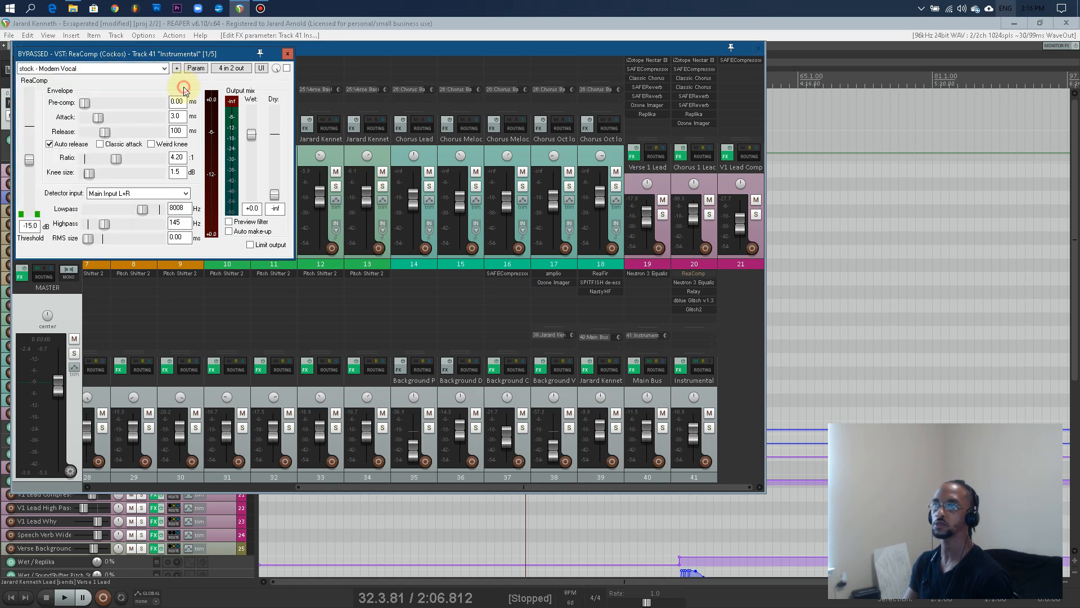
left_click(135, 194)
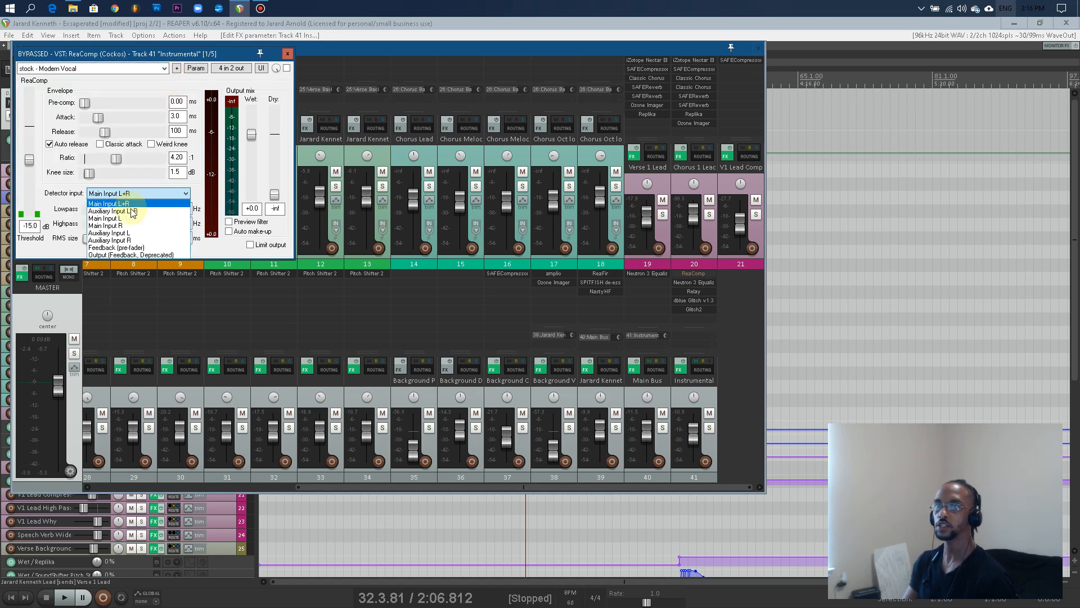
left_click(131, 211)
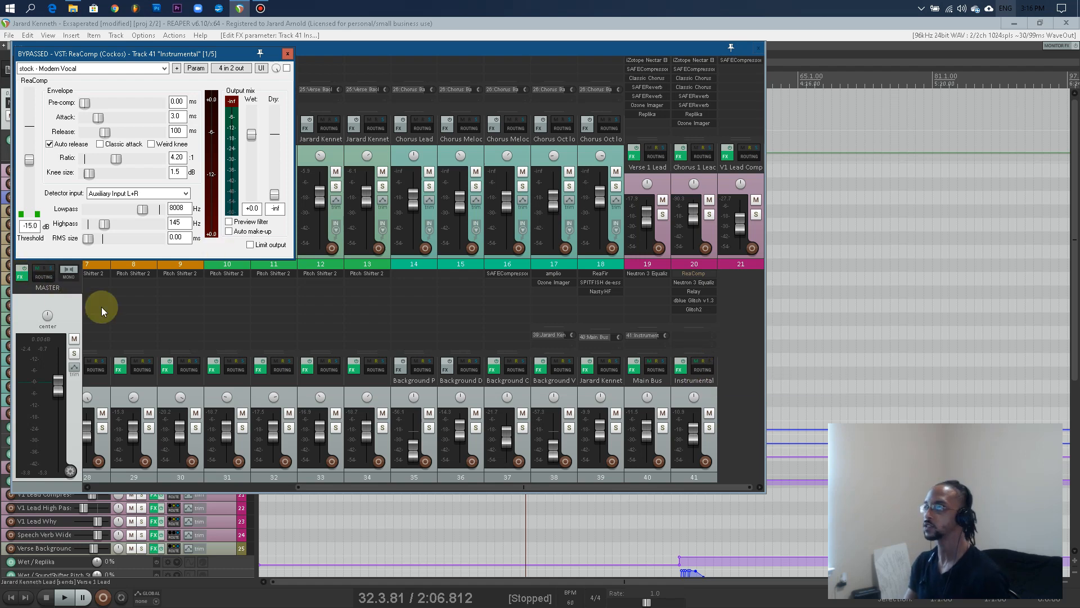
Step: Set the ReaComp threshold to -45 dB
double_click(28, 226)
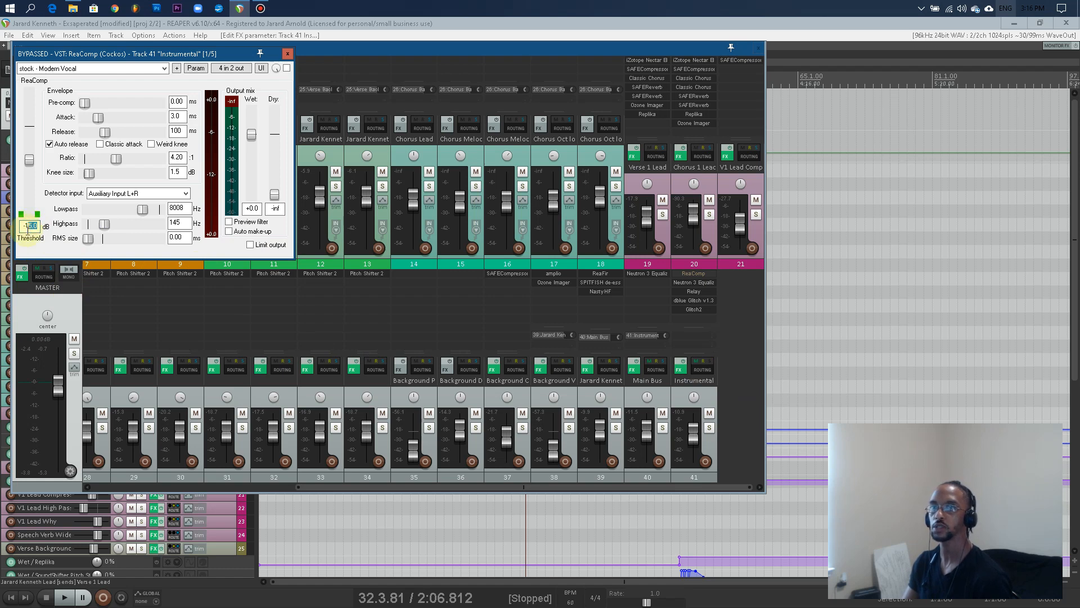
type("-45")
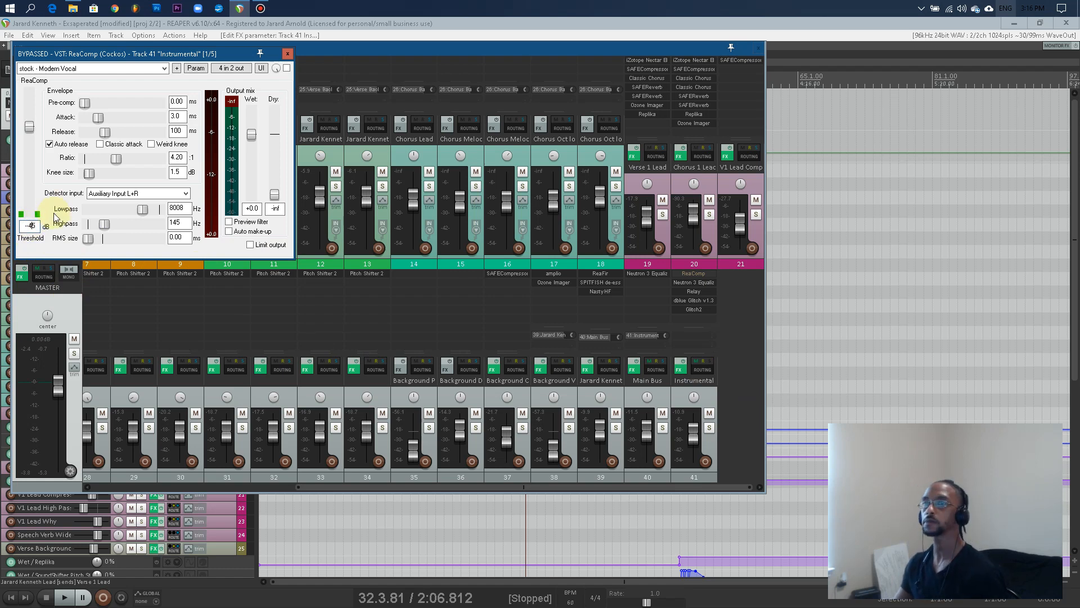
key("Return")
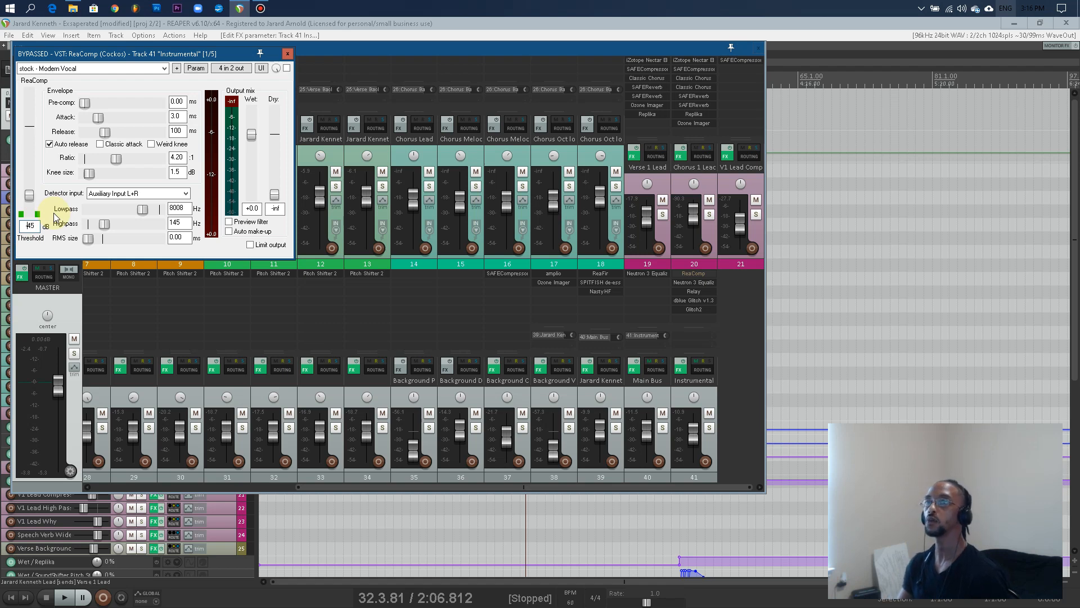
Step: Enable ReaComp on the Instrumental track, set its ratio to 4.20:1 and close the plugin window
left_click(287, 68)
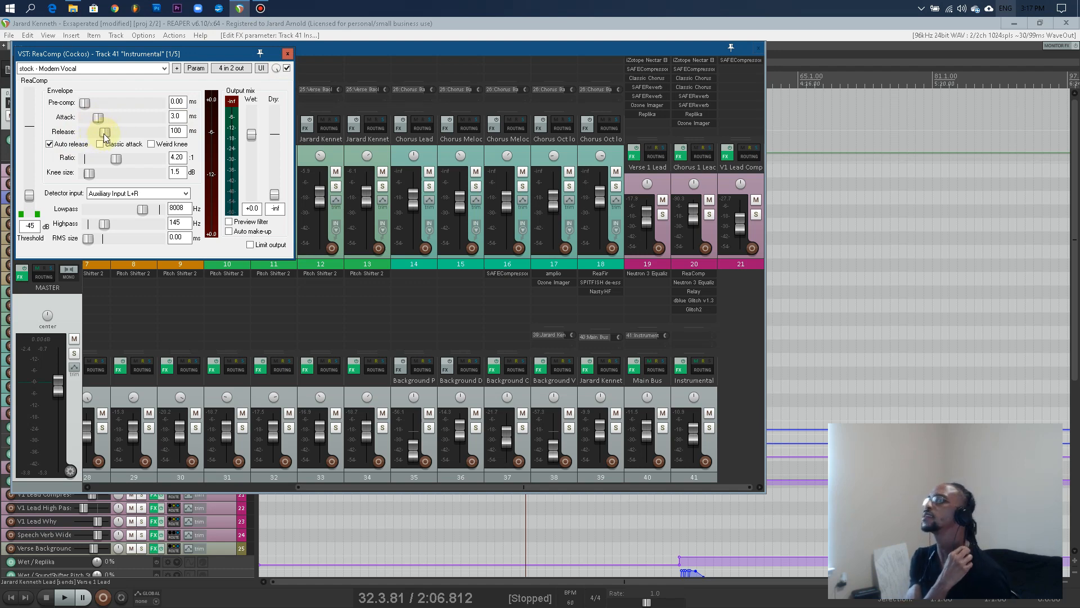
left_click(177, 158)
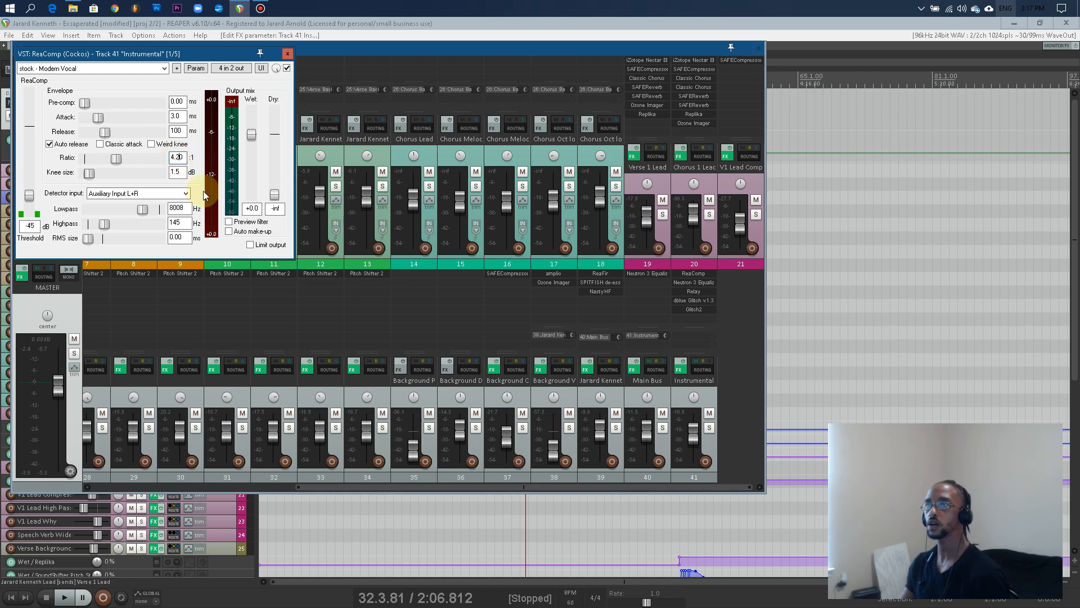
key("BackSpace")
type("1")
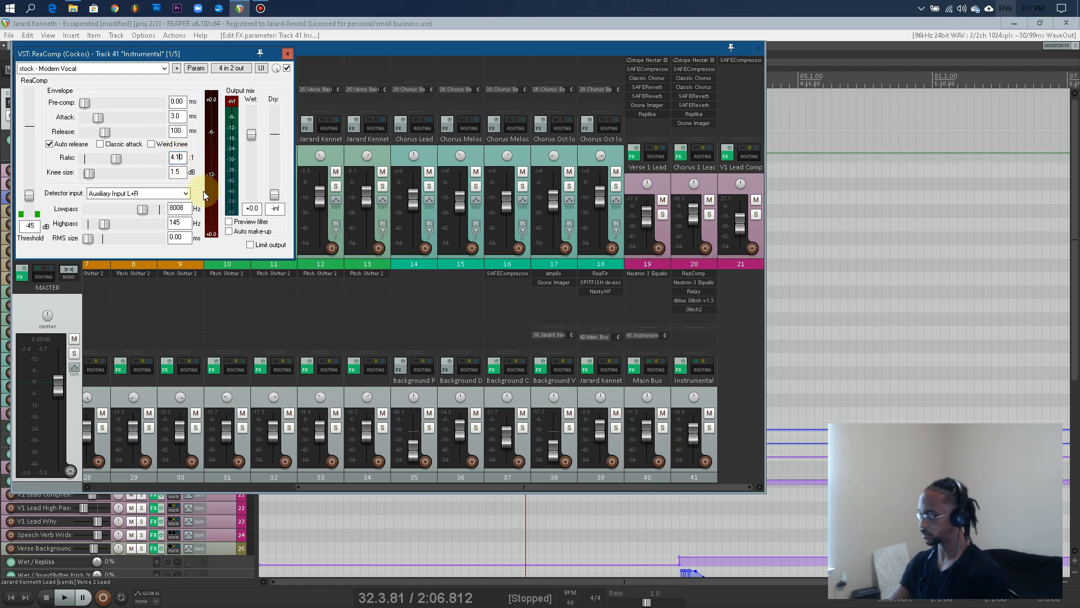
key("BackSpace")
type("2")
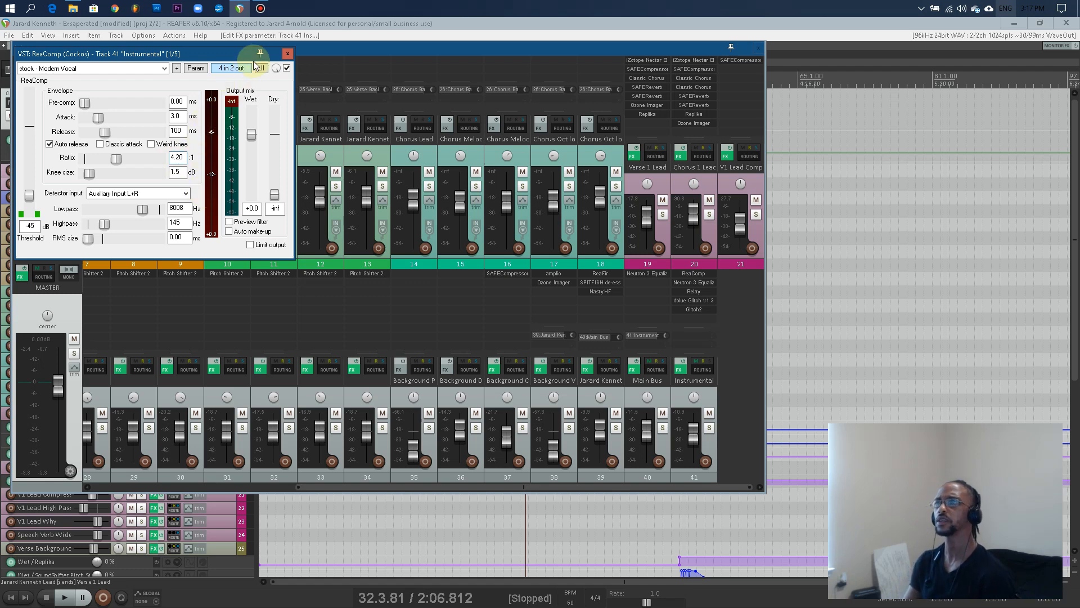
left_click(287, 55)
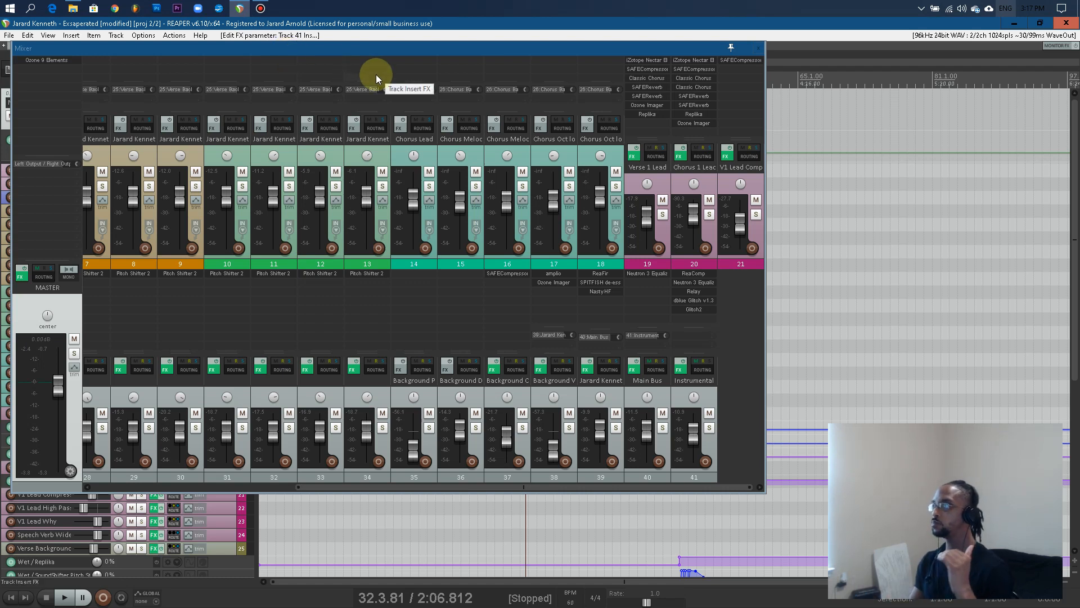
Step: Place the edit cursor at about 0:13, just before the first lead vocal clip, and start playback with the mixer shown
left_click(758, 47)
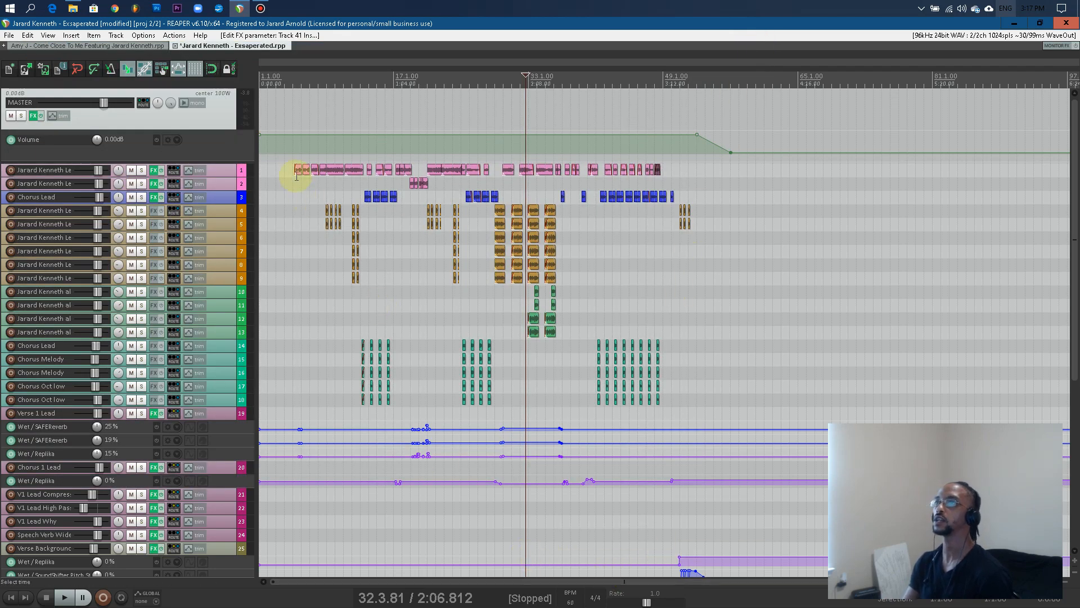
left_click(288, 85)
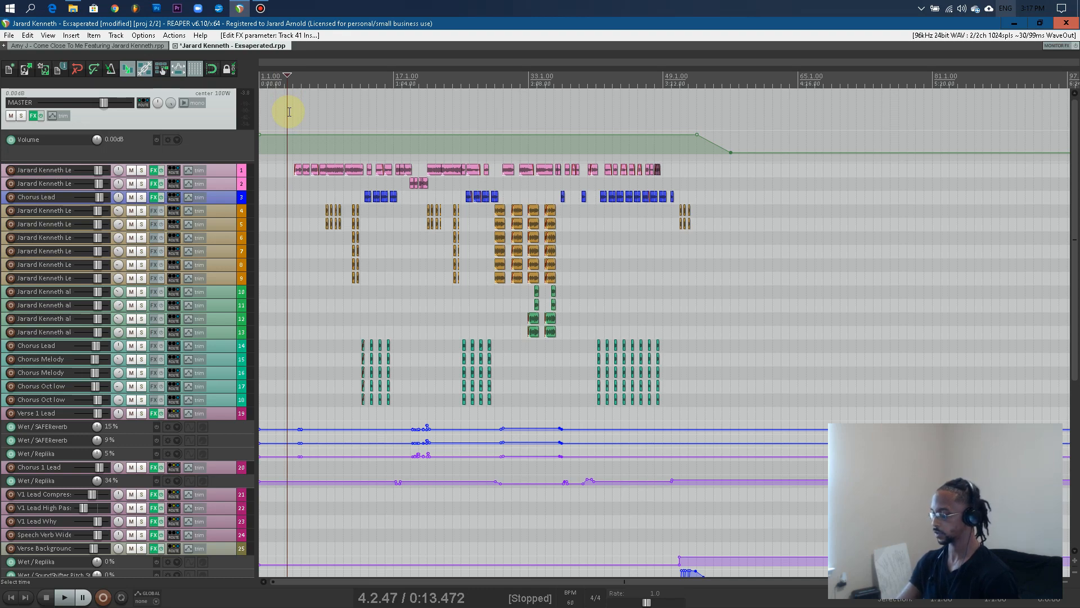
key("ctrl+m")
key("space")
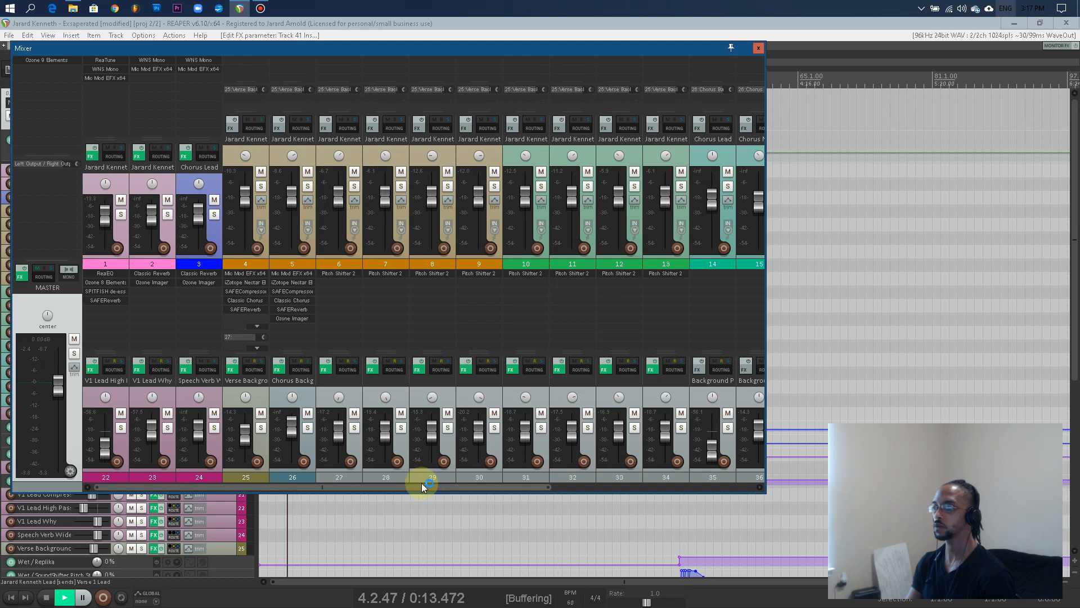
Step: Open the Instrumental track's ReaComp to watch its gain reduction during playback, and stop the song
scroll(568, 495, "right", 6)
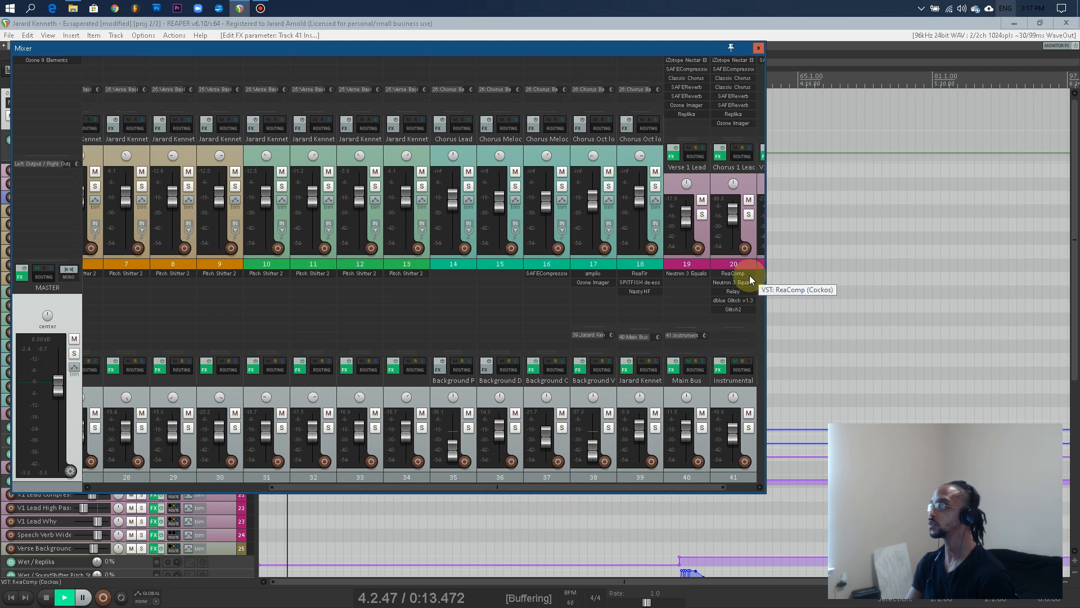
left_click(746, 275)
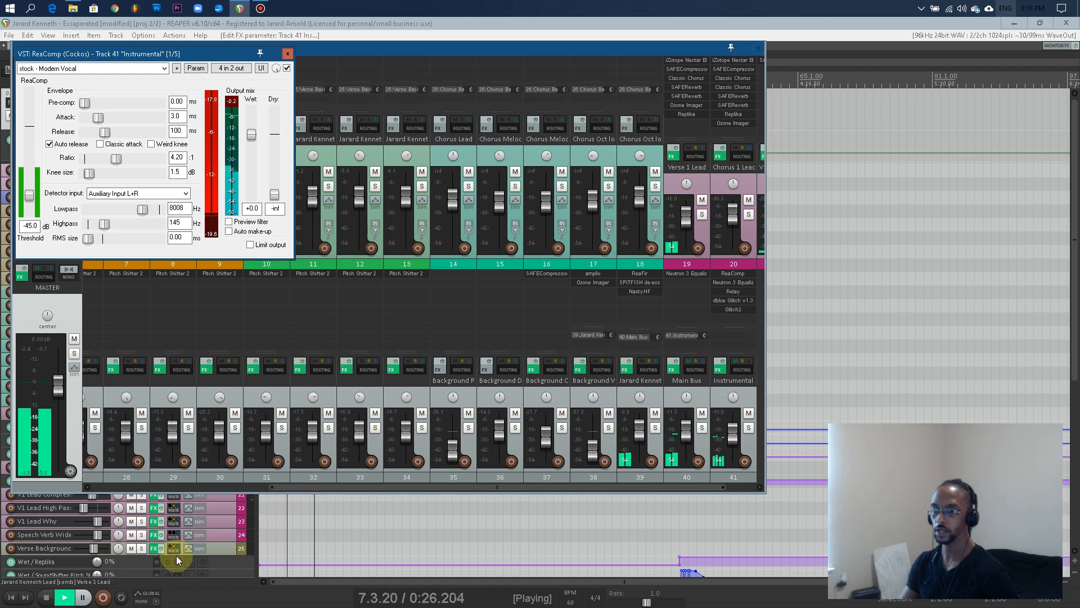
left_click(46, 597)
left_click(46, 598)
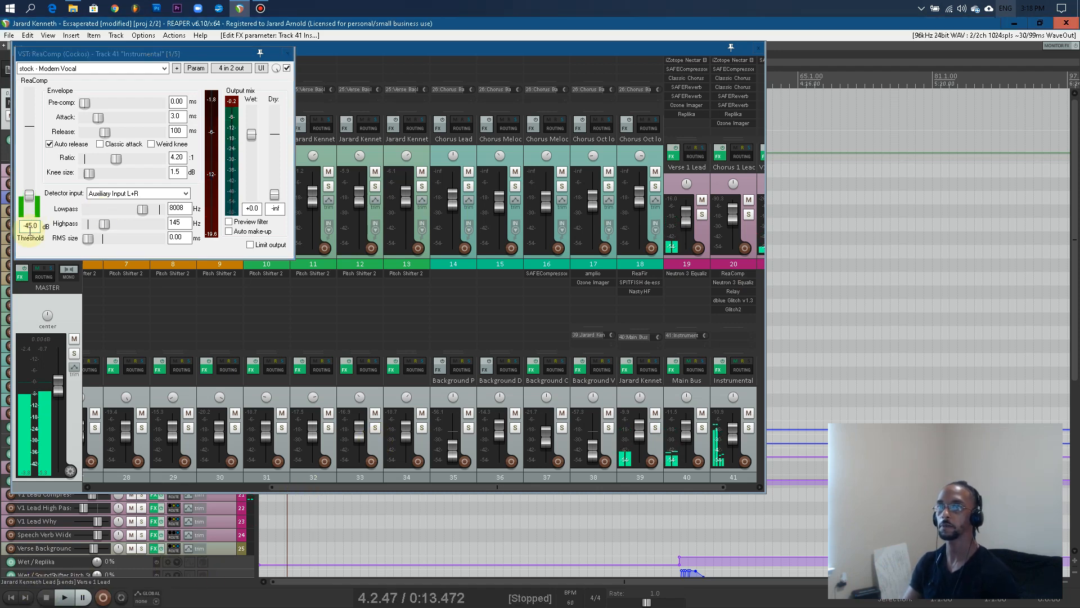
Step: Set the ReaComp threshold on the Instrumental track to -15 dB
left_click(30, 225)
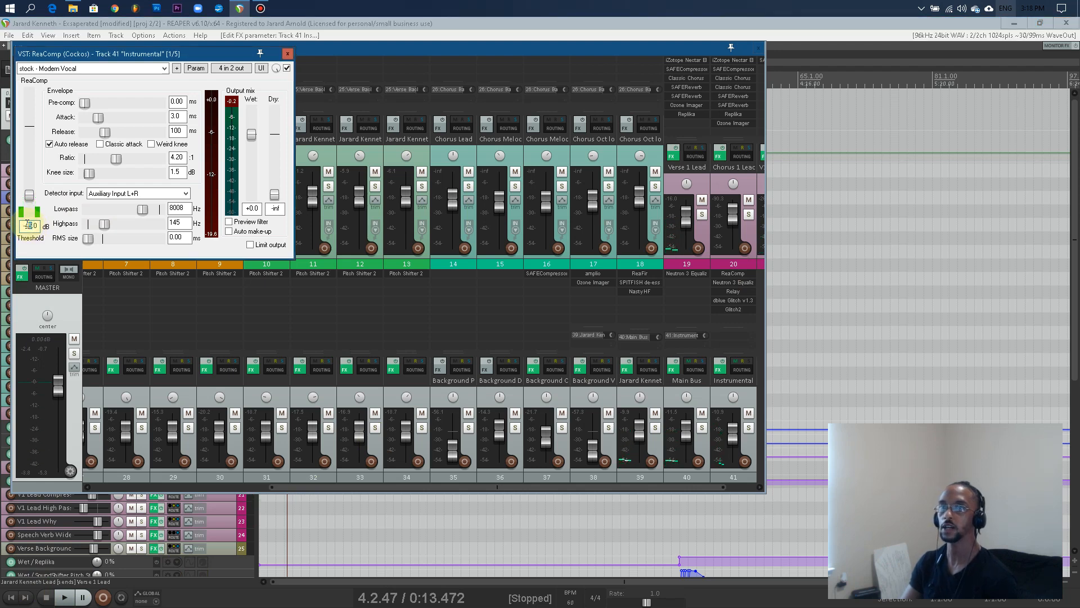
double_click(30, 225)
type("15")
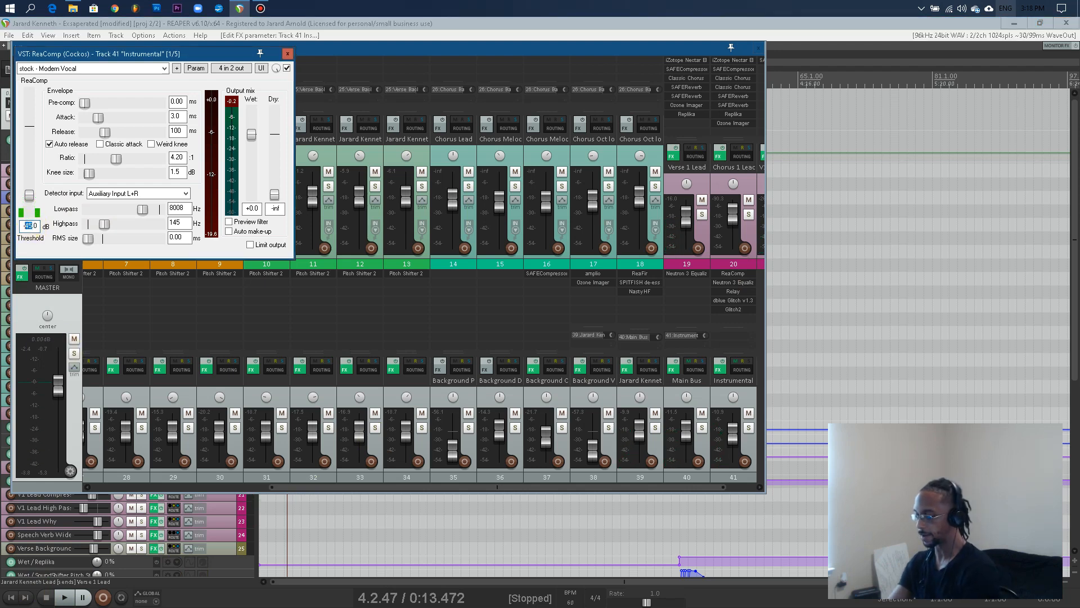
key("Return")
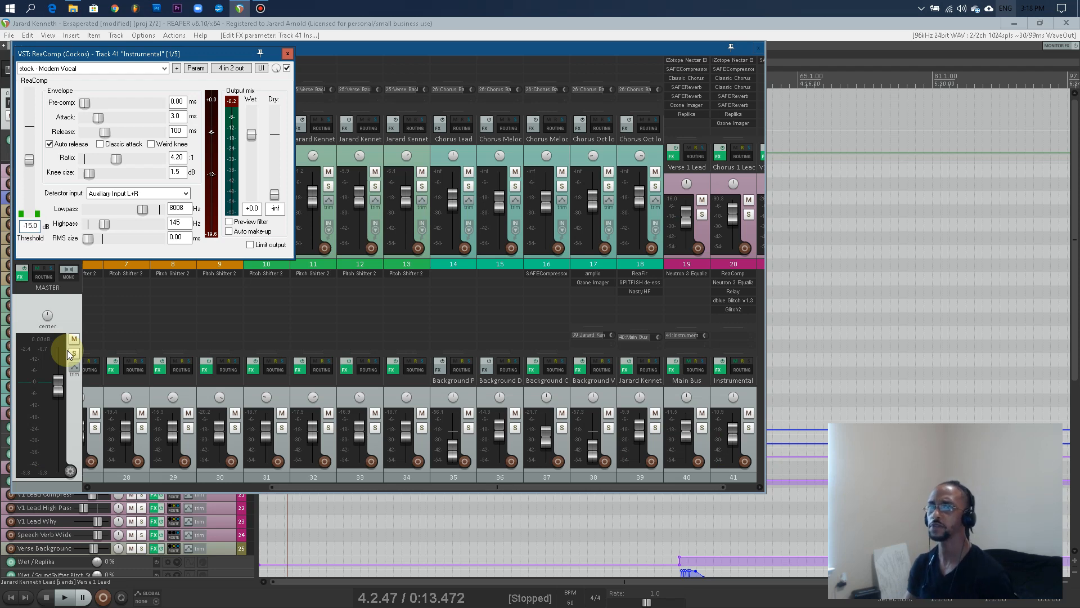
Step: Close the Instrumental track's ReaComp window and the mixer to return to the arrangement
left_click(287, 55)
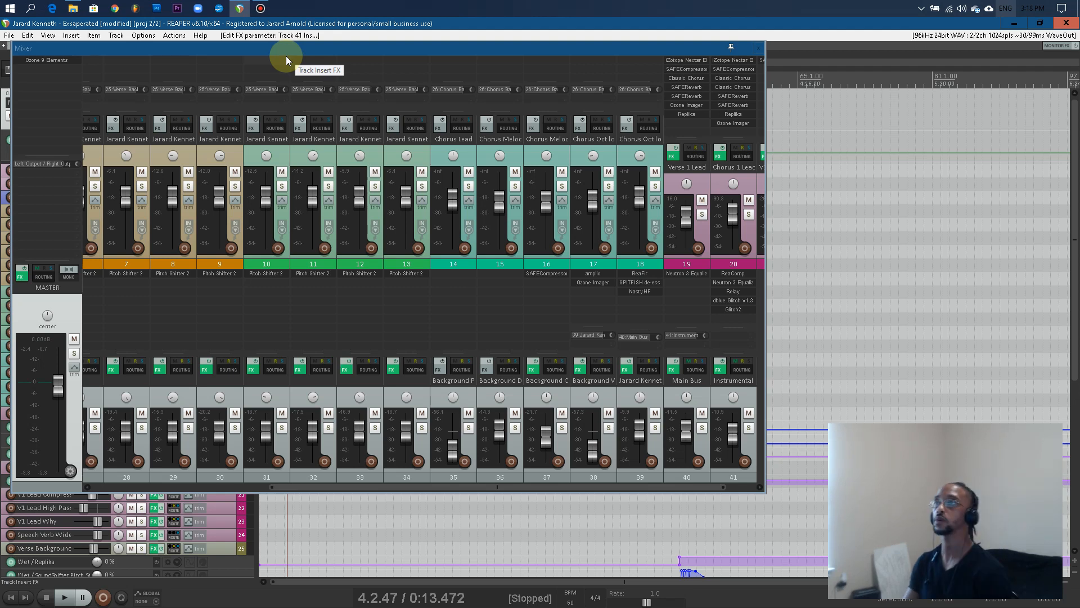
left_click(757, 49)
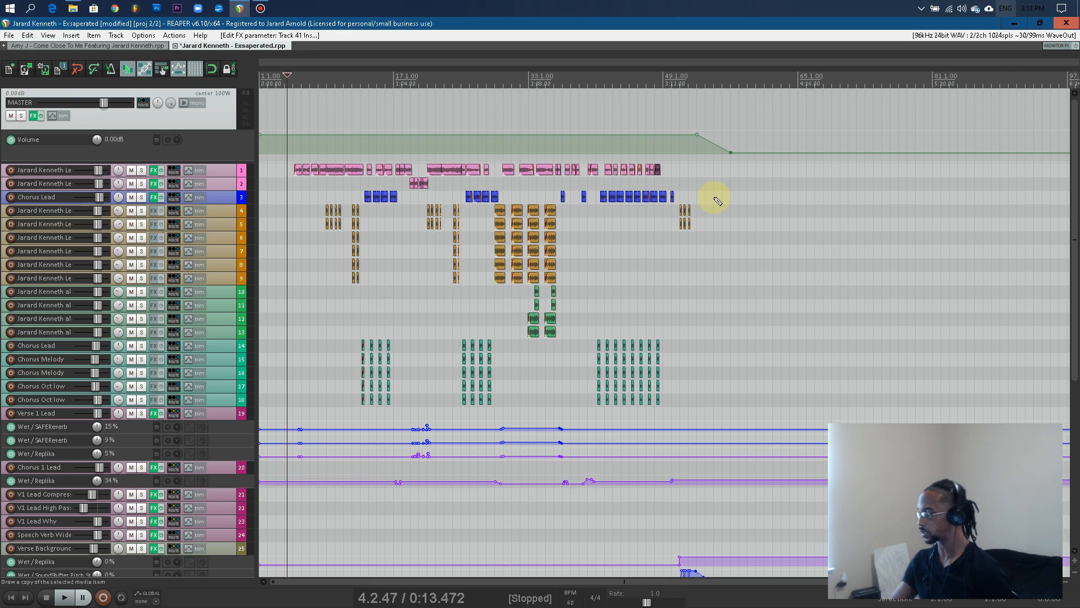
key("ctrl+m")
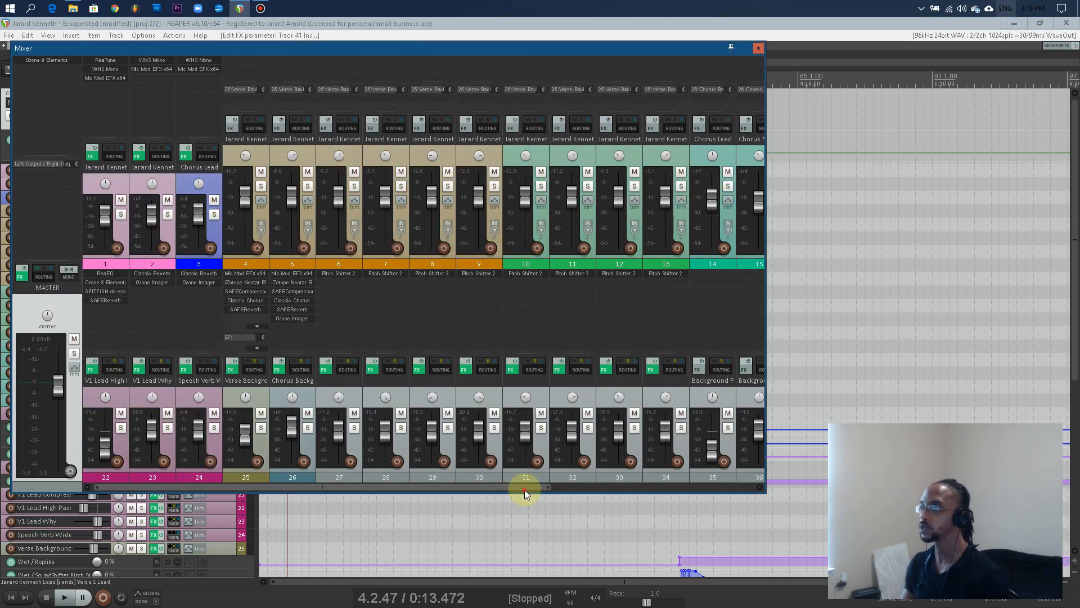
left_click_drag(526, 488, 727, 506)
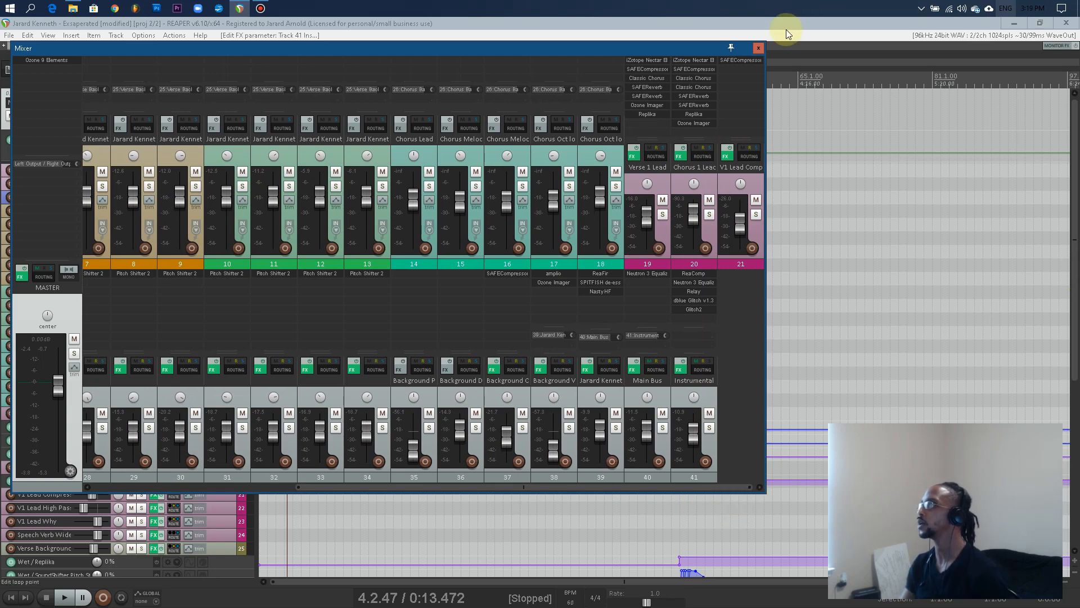
left_click(756, 48)
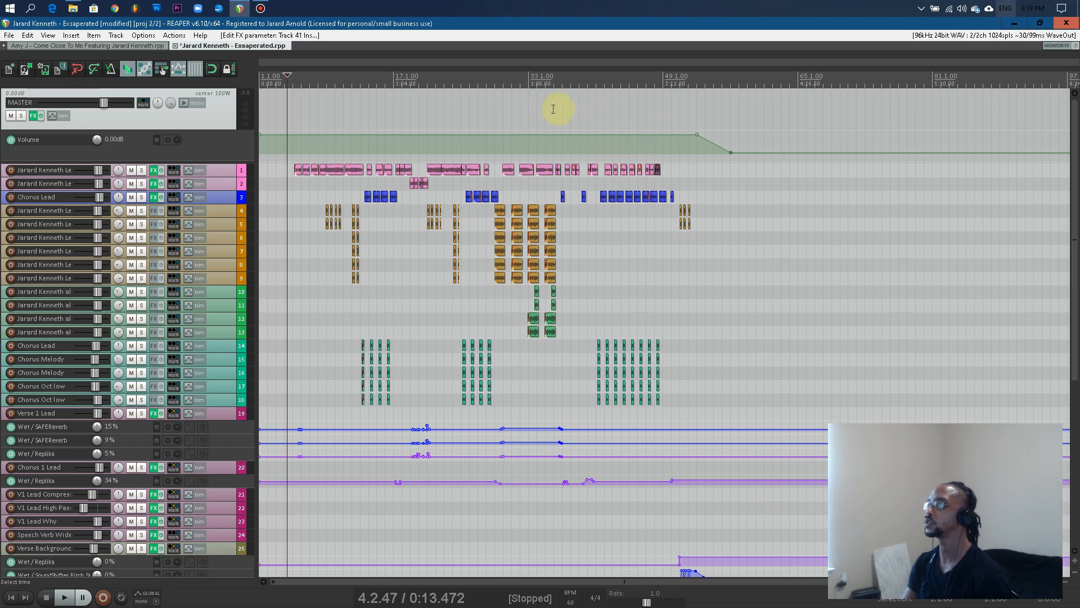
Step: Play the song from about 1:51 with the Instrumental track's ReaComp open to watch its gain reduction, and stop playback
left_click(494, 82)
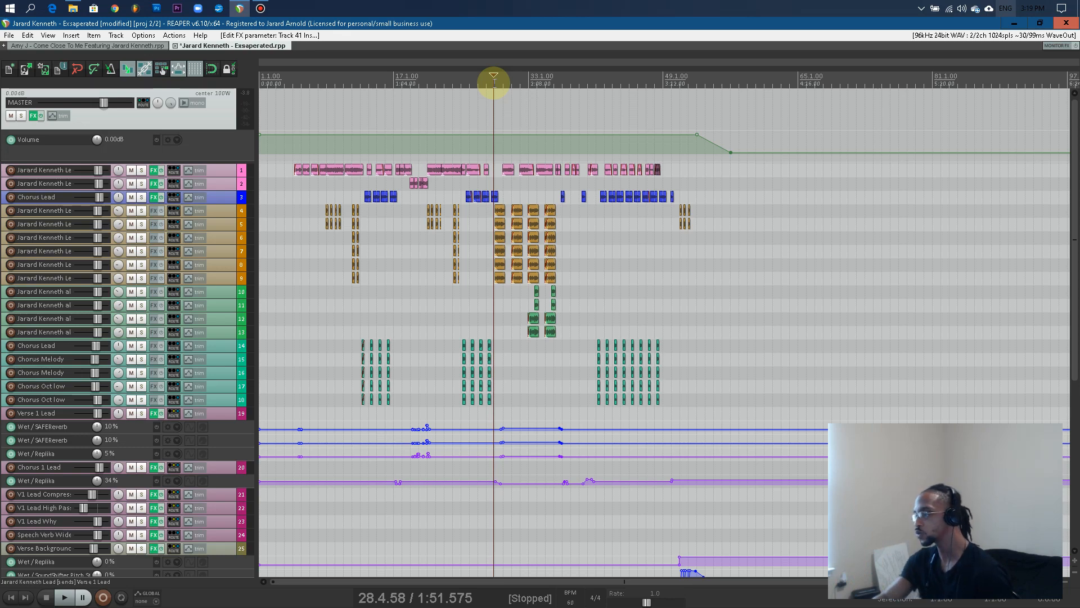
key("space")
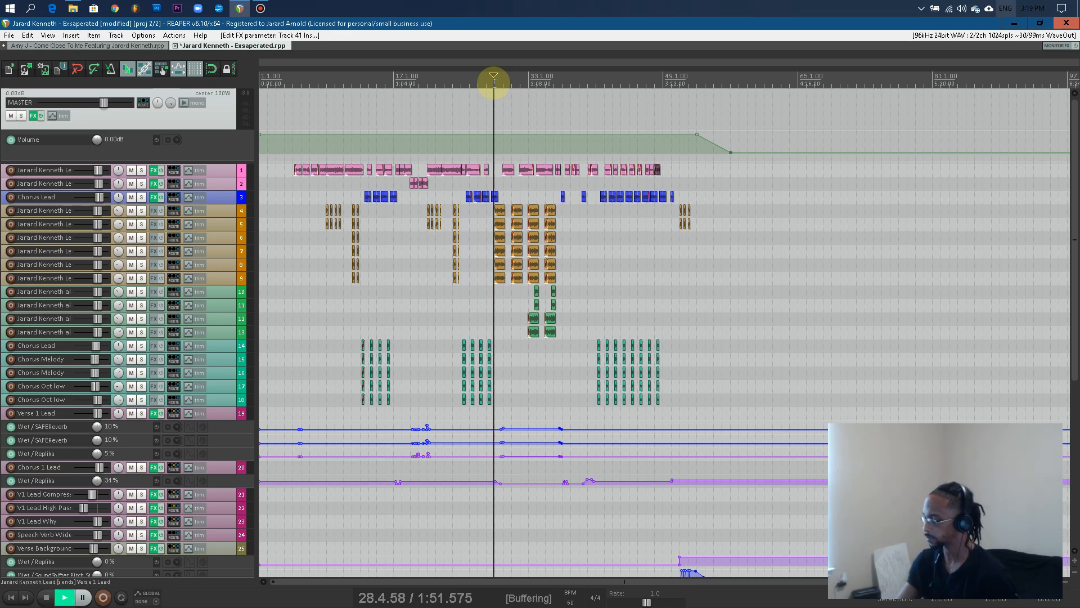
key("ctrl+m")
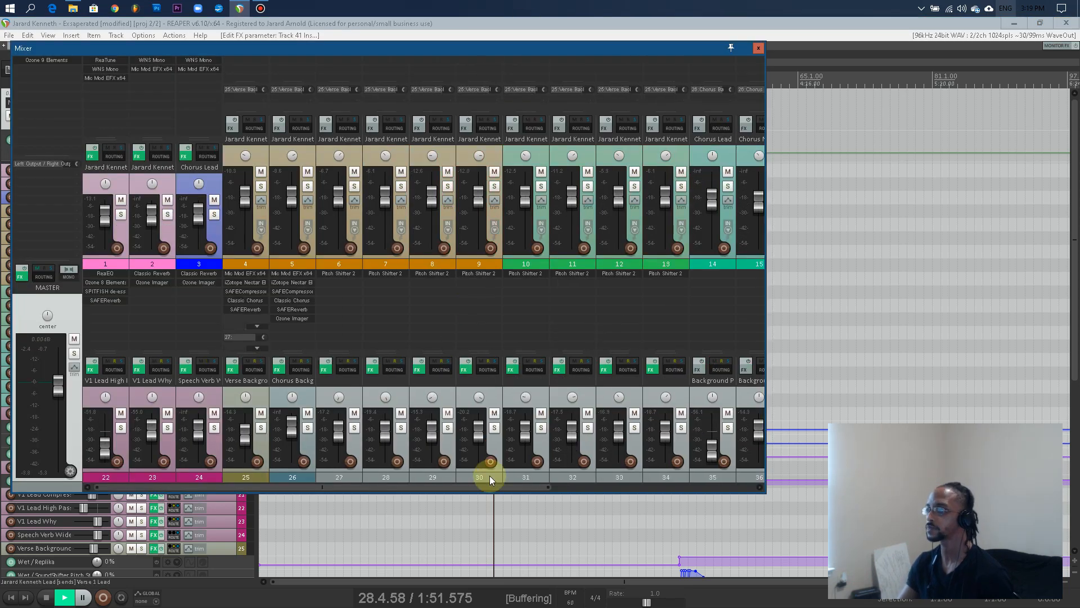
left_click_drag(488, 486, 758, 258)
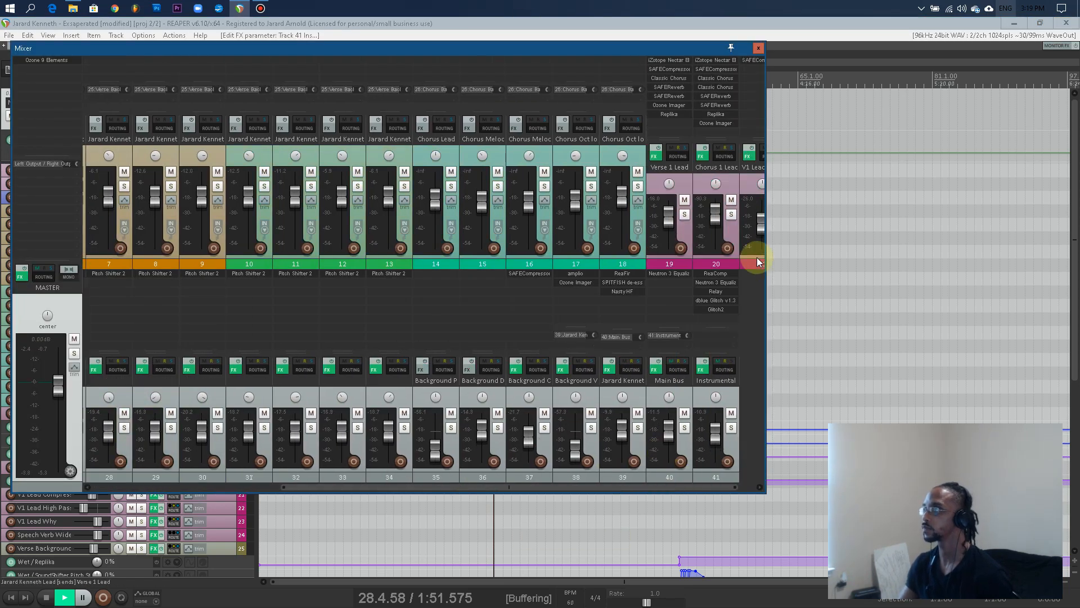
left_click(716, 274)
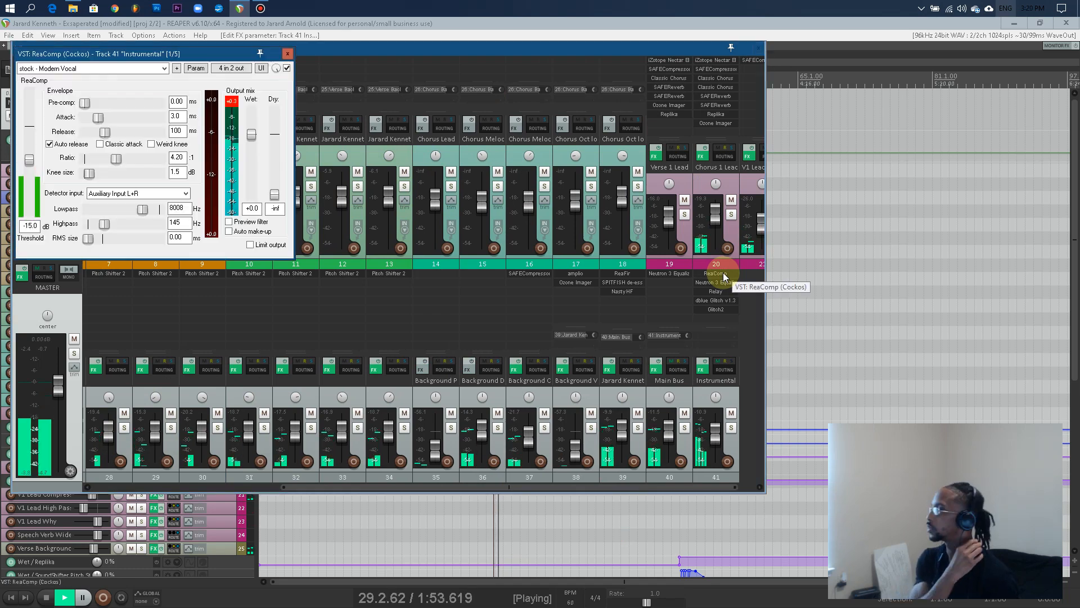
left_click(46, 600)
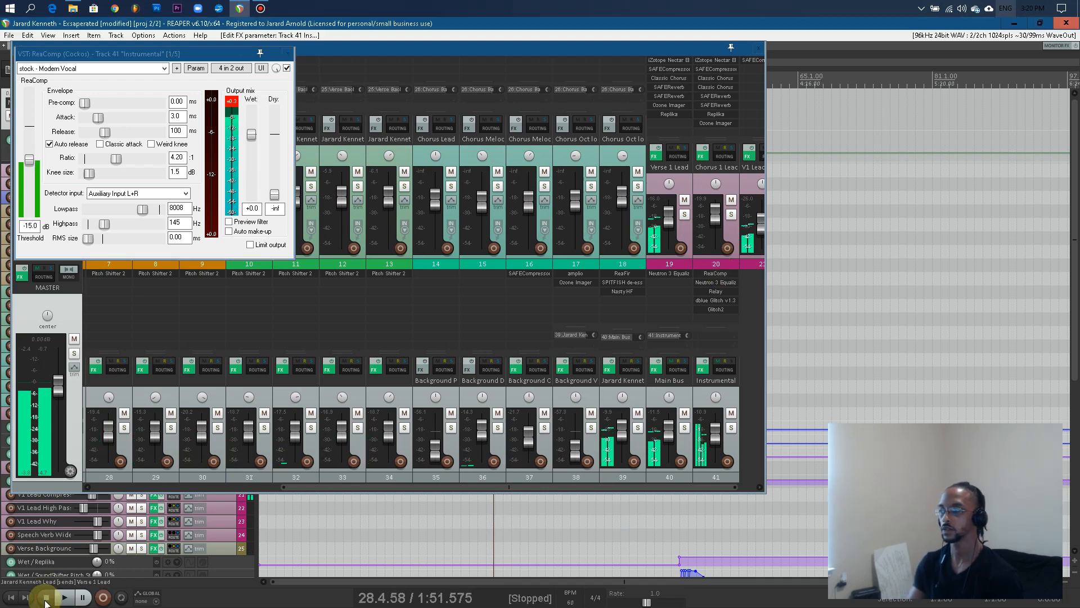
Step: Try a ReaComp threshold of -17 dB on the Instrumental track and audition it from about 1:51
left_click(31, 225)
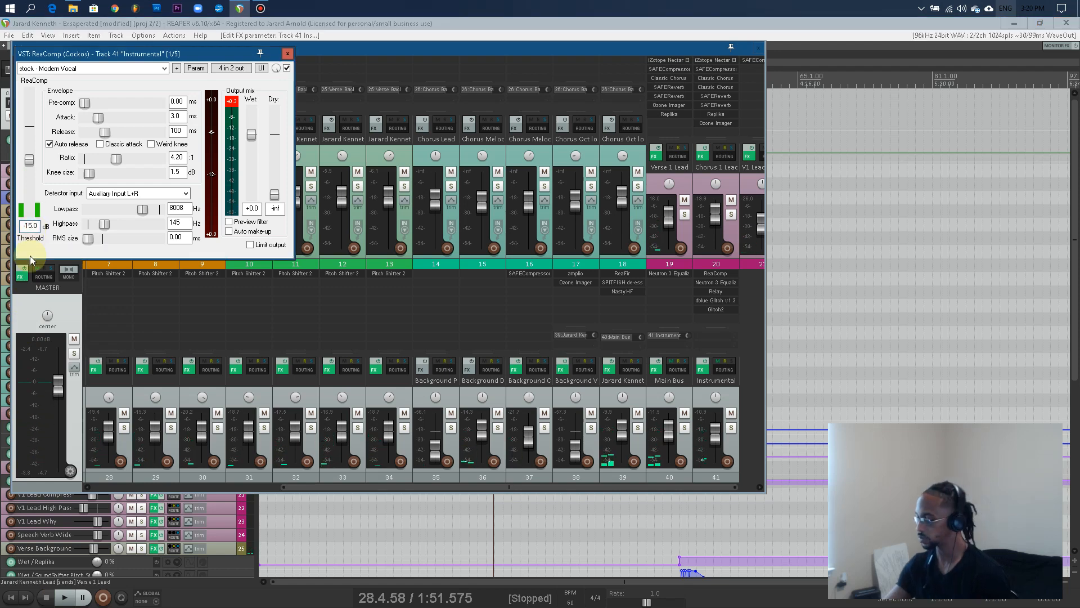
key("BackSpace")
type("7")
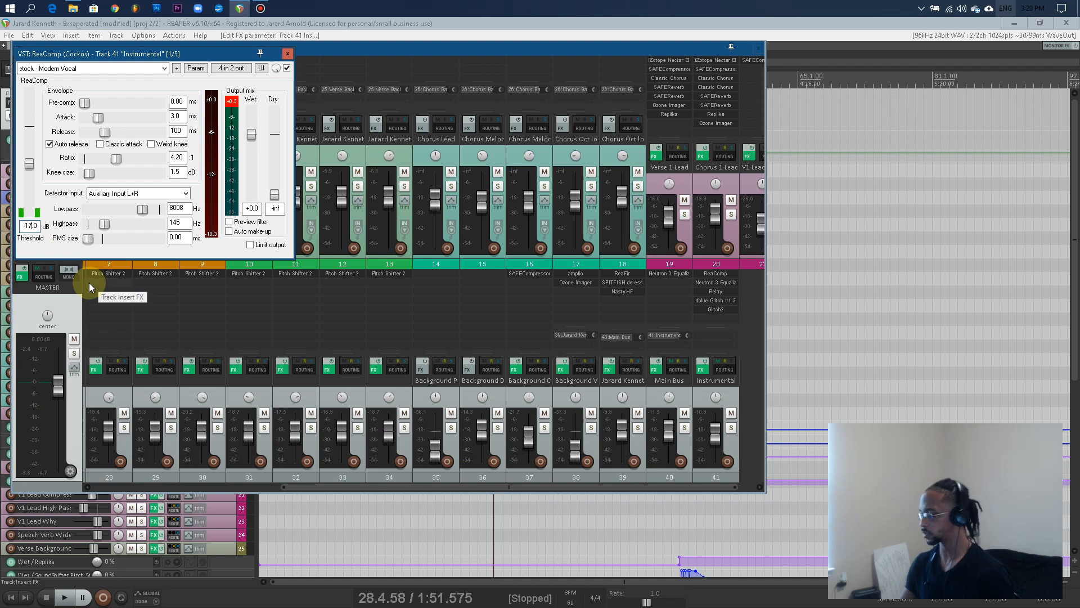
left_click(66, 600)
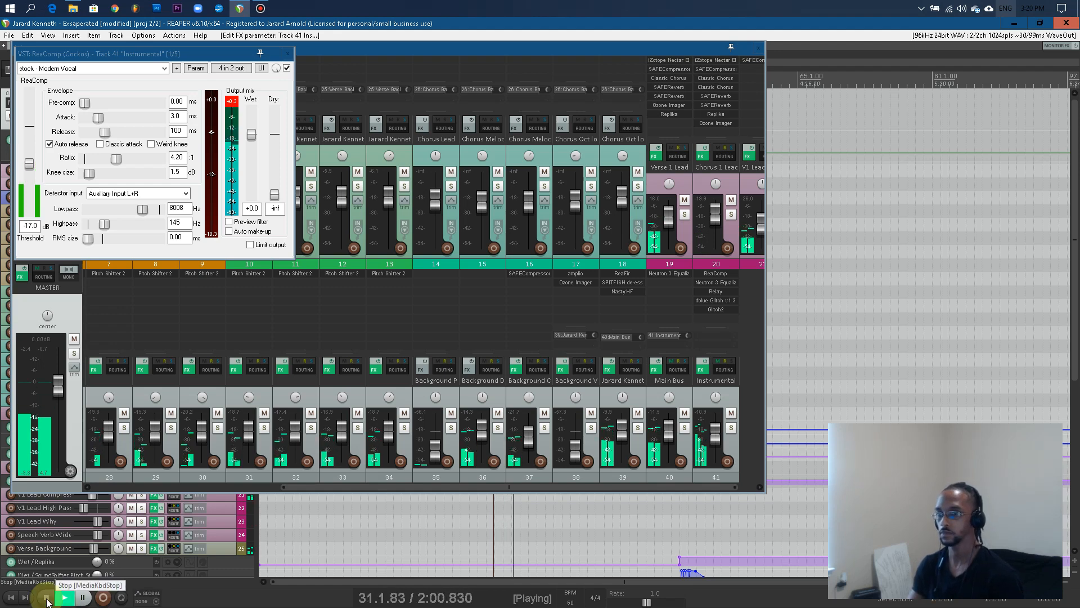
left_click(46, 600)
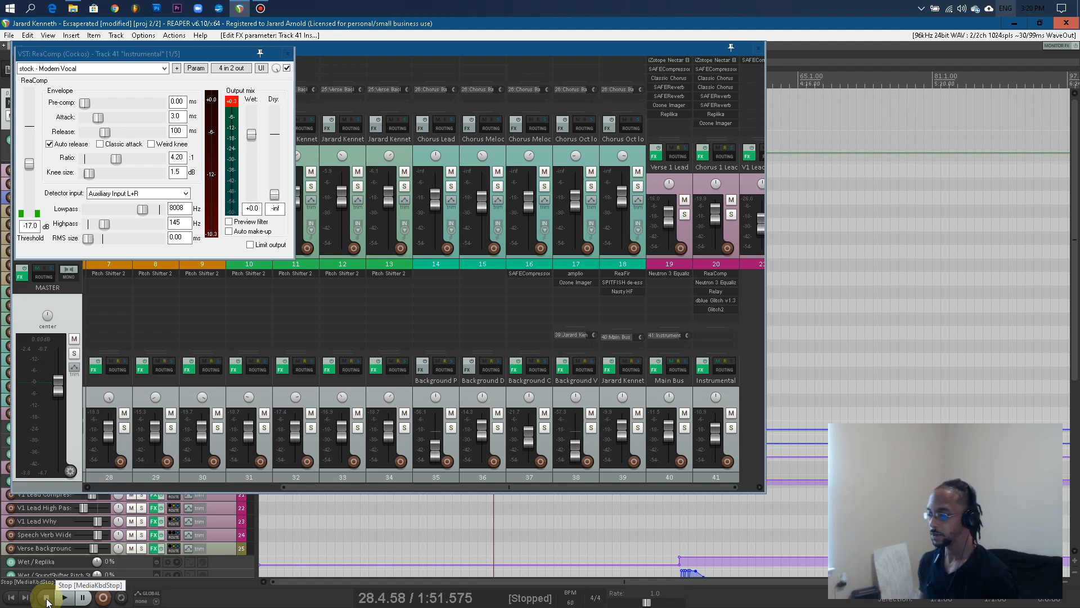
Step: Set the Instrumental track's ReaComp threshold to -15 dB and close the plugin window
left_click(30, 225)
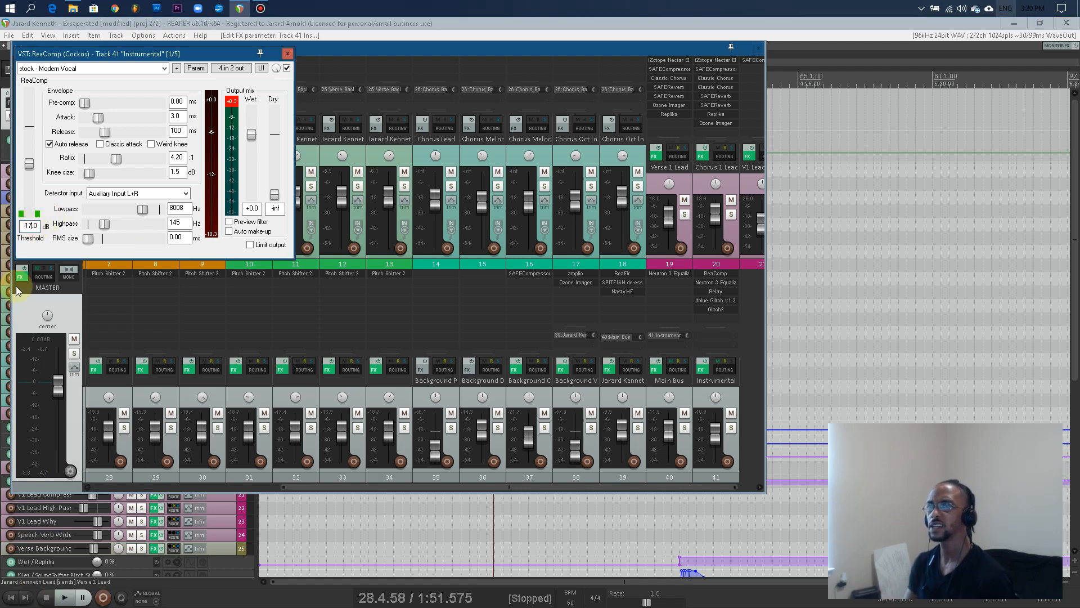
key("BackSpace")
type("5")
key("Return")
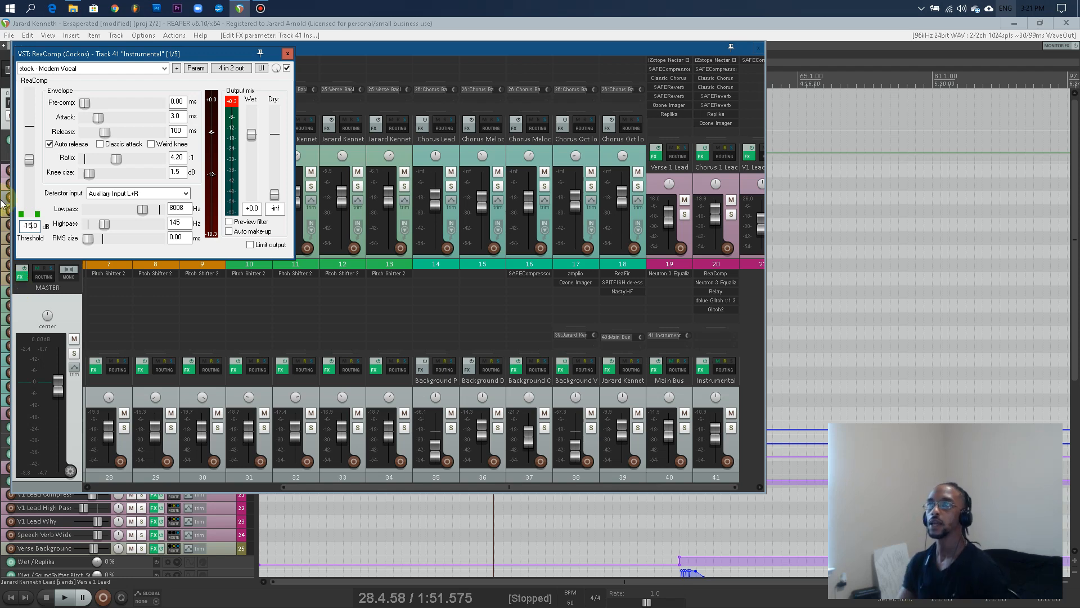
left_click(287, 55)
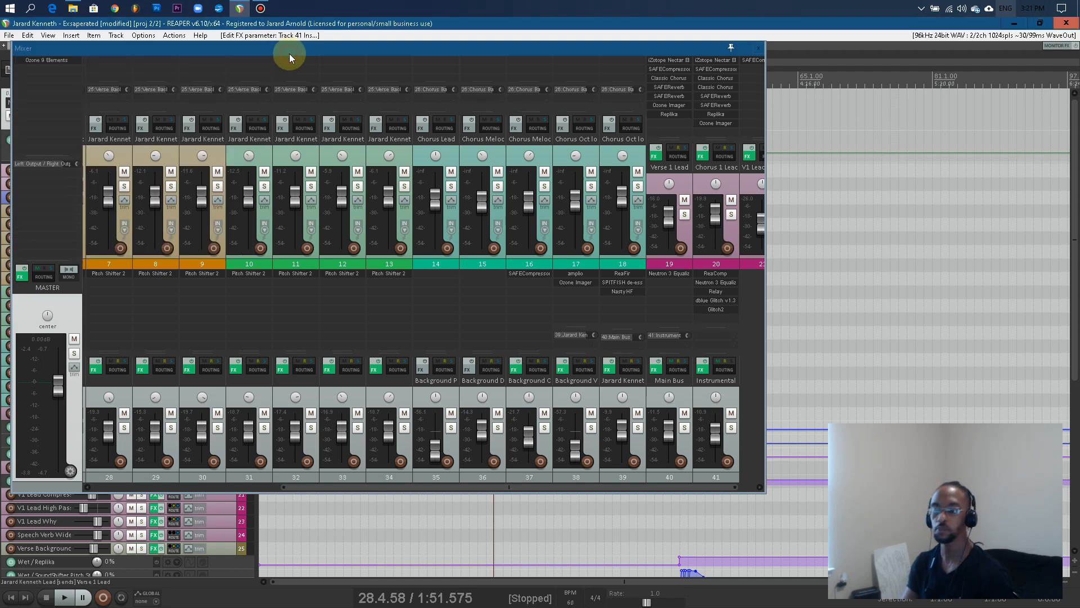